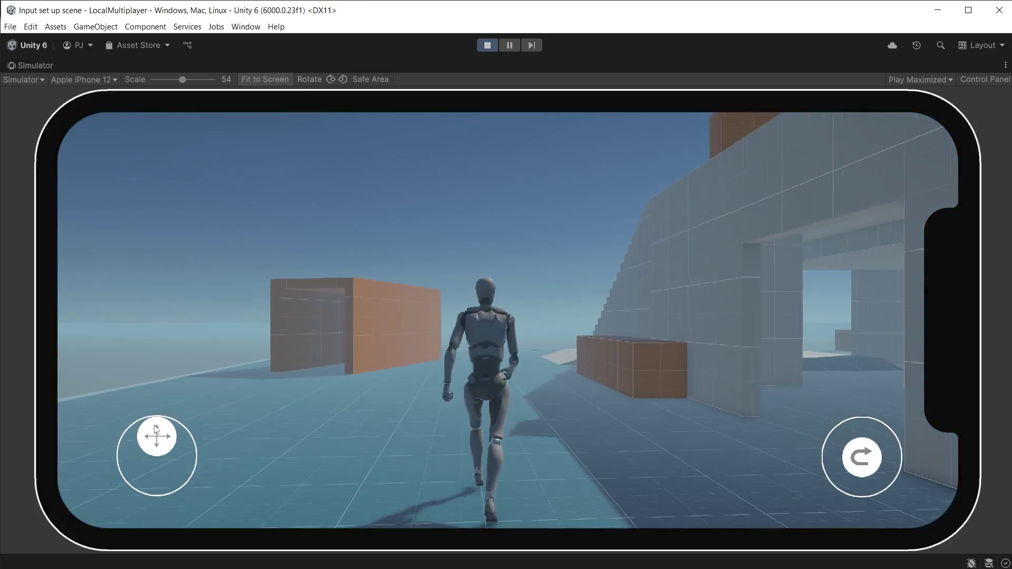
Step: After trying the intro demos, keep the InputSystem_Actions default scheme as Any and review its action maps
drag(156, 428, 156, 428)
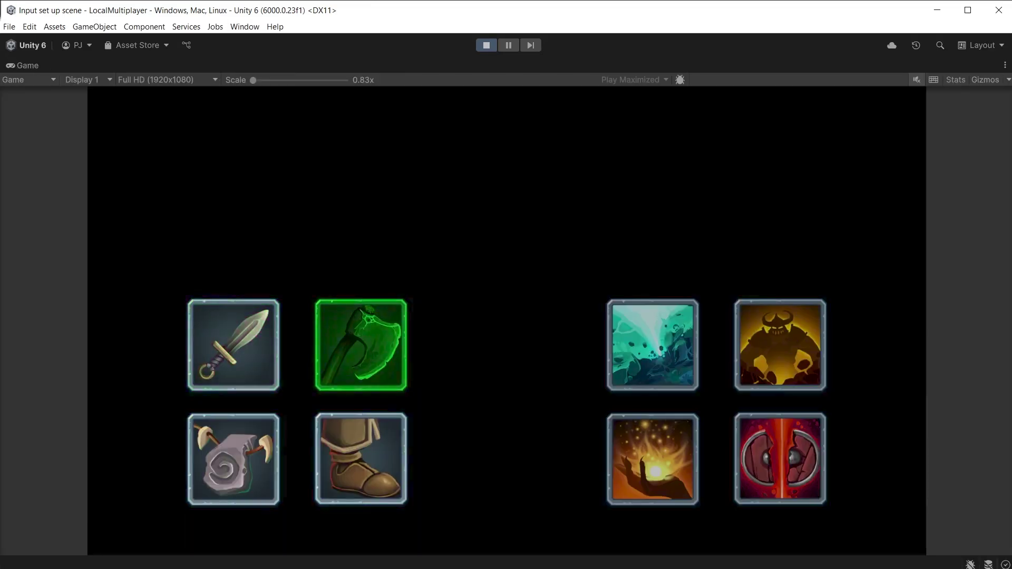
key(Right)
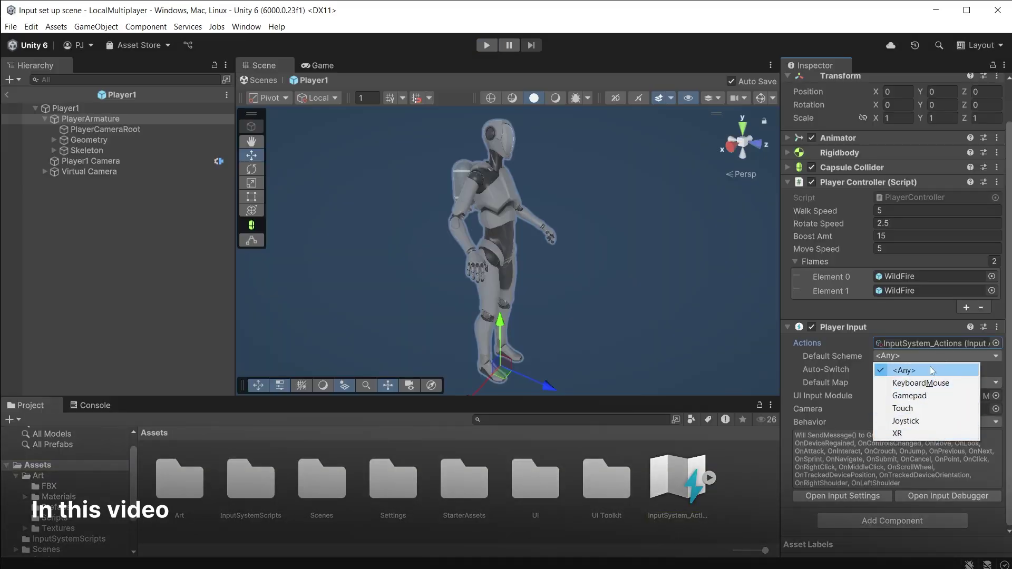
click(933, 370)
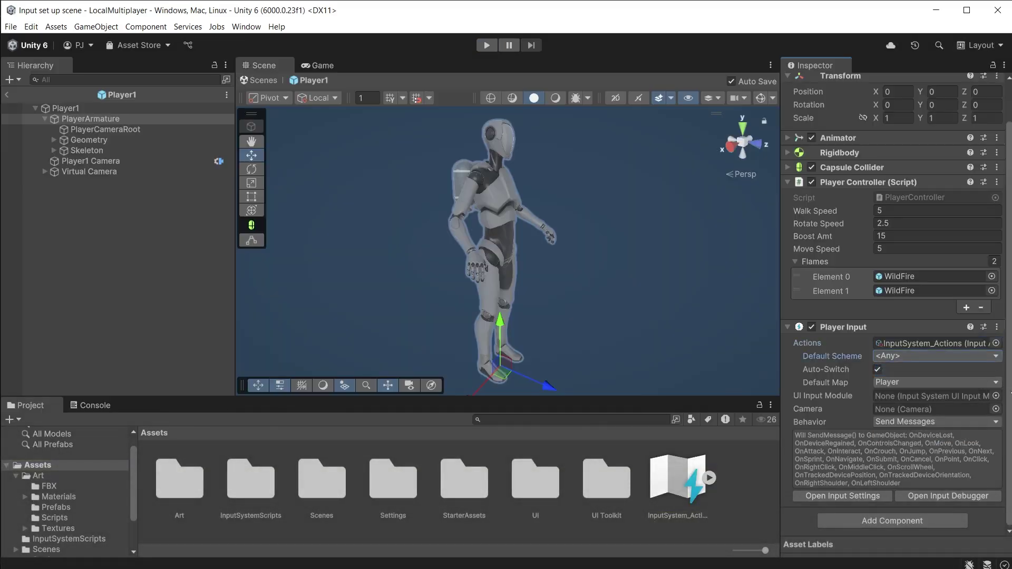
click(986, 382)
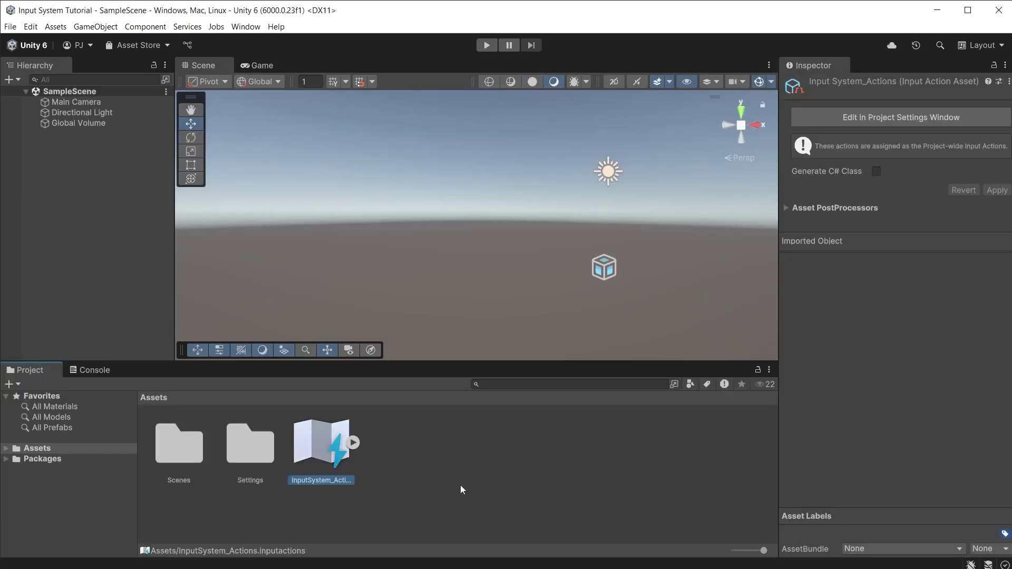
Step: In the Package Manager's Unity Registry list, check the Input System package version
click(460, 485)
click(245, 27)
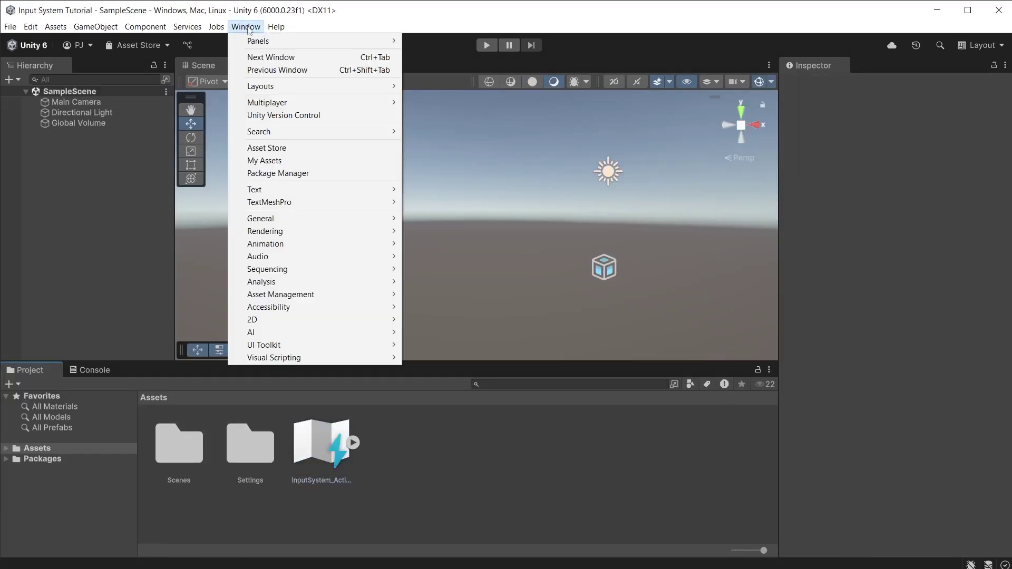
click(282, 177)
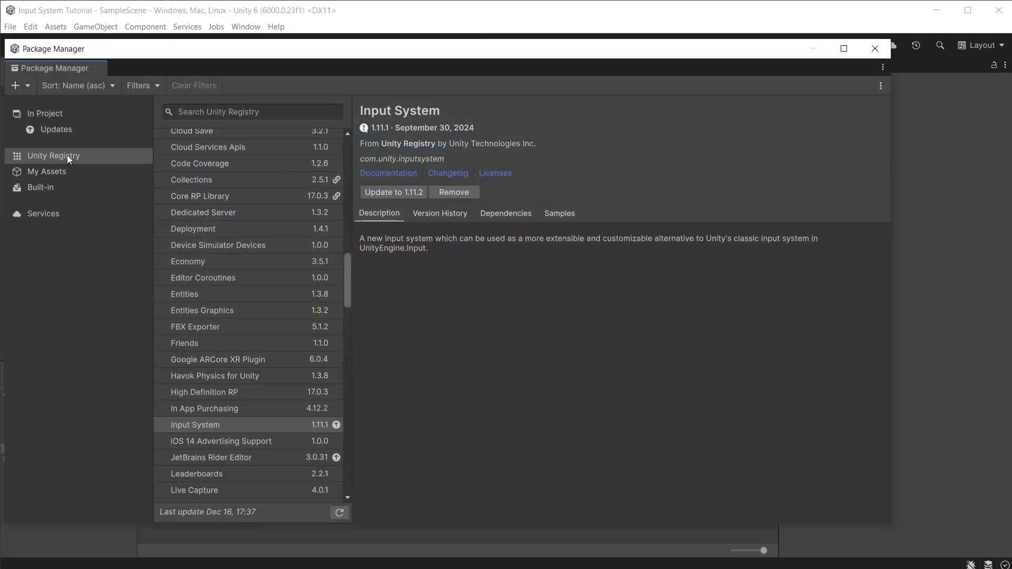
click(68, 155)
click(213, 426)
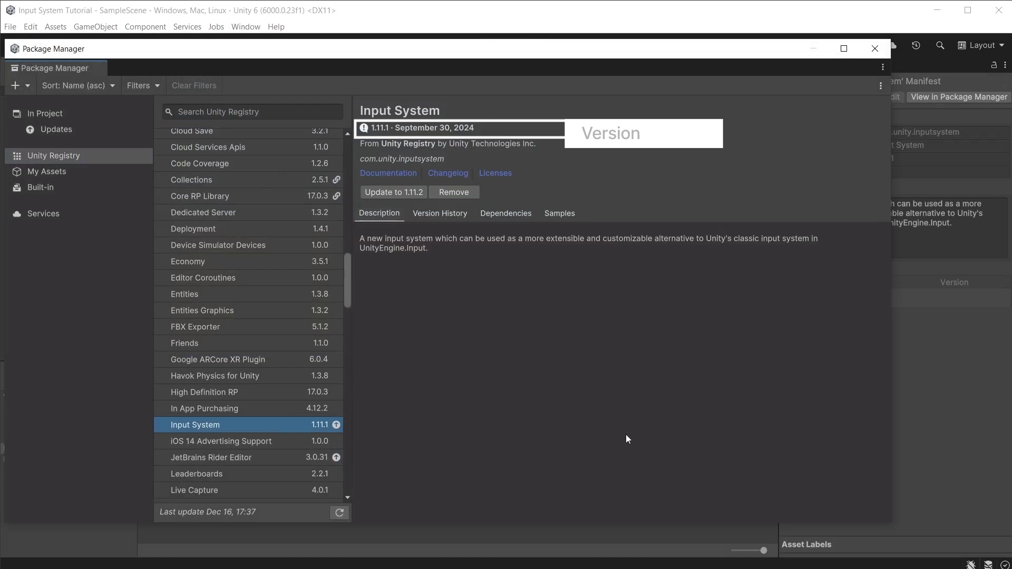
Step: Find Cinemachine 3.1.2 in the registry list and start installing it
scroll(264, 374, up, 3)
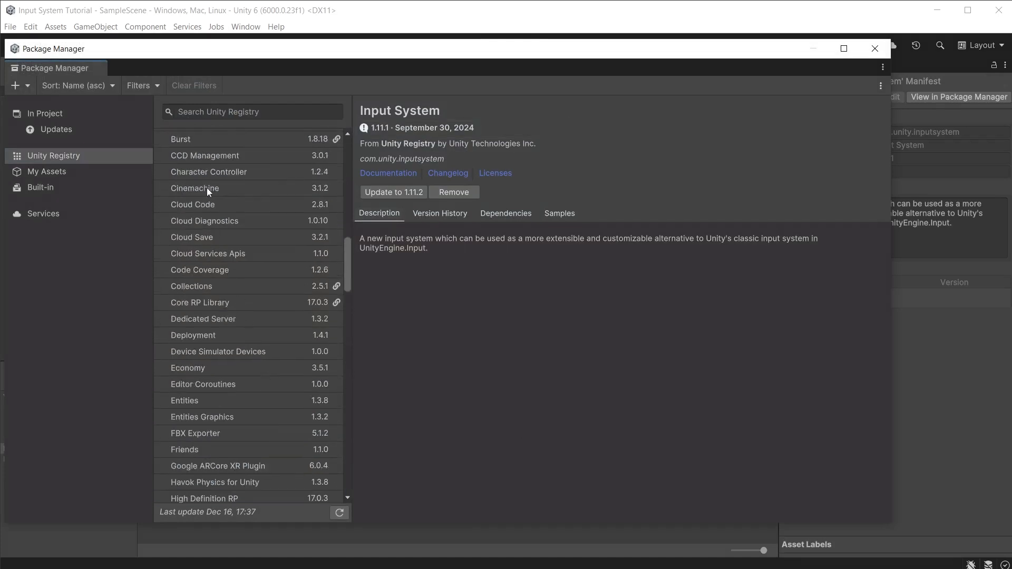
click(207, 190)
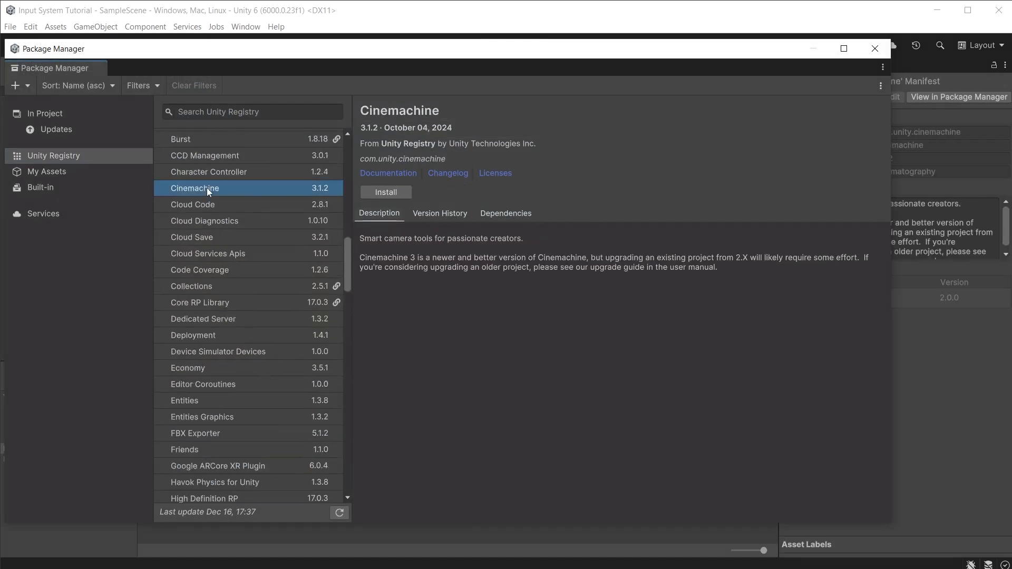
click(379, 194)
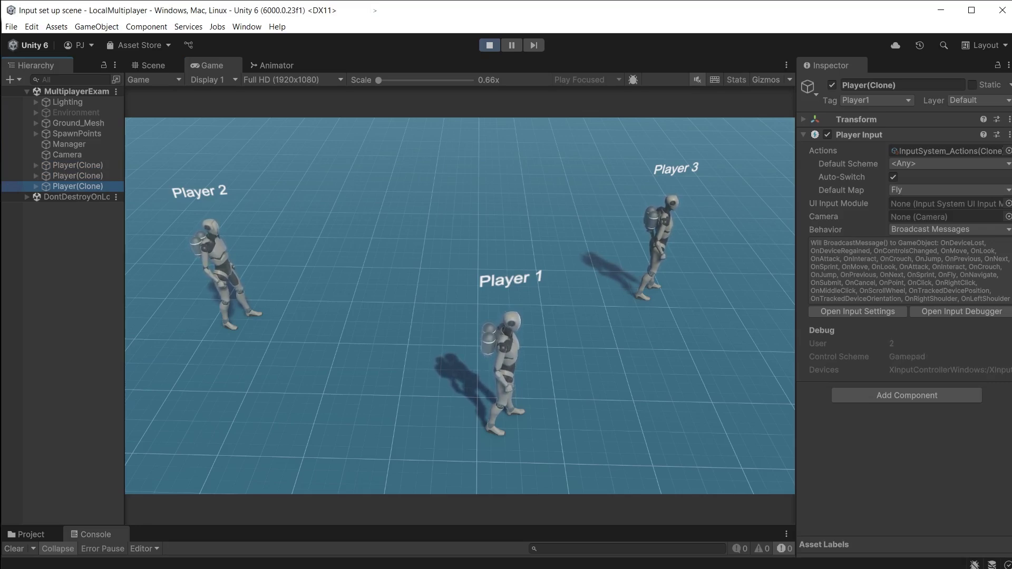
Step: Select Manager in the LocalMultiplayer Hierarchy to view its Player Input Manager
click(59, 144)
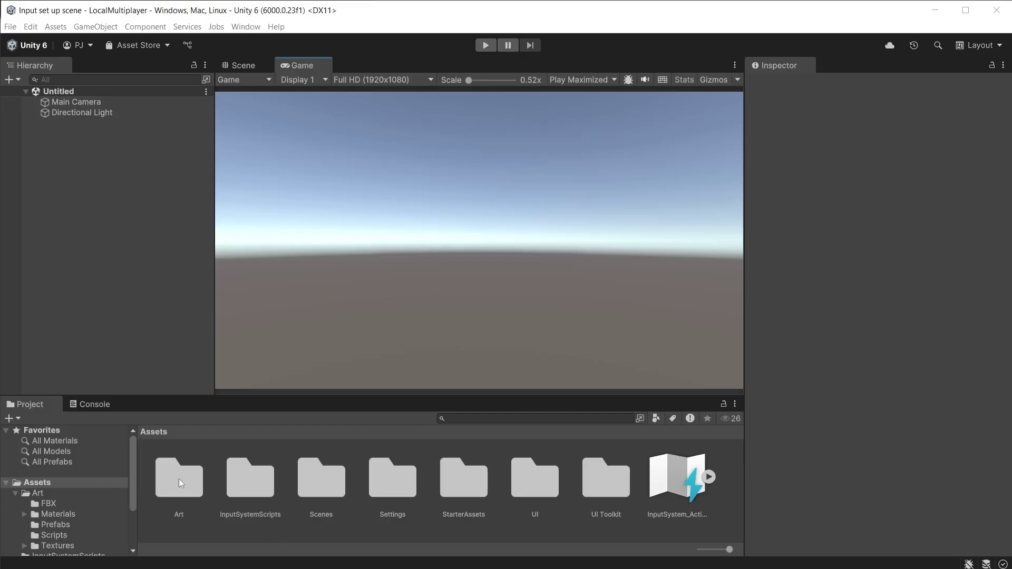
Step: Open the Player1 prefab from Art > Prefabs and select its PlayerArmature object
double_click(180, 480)
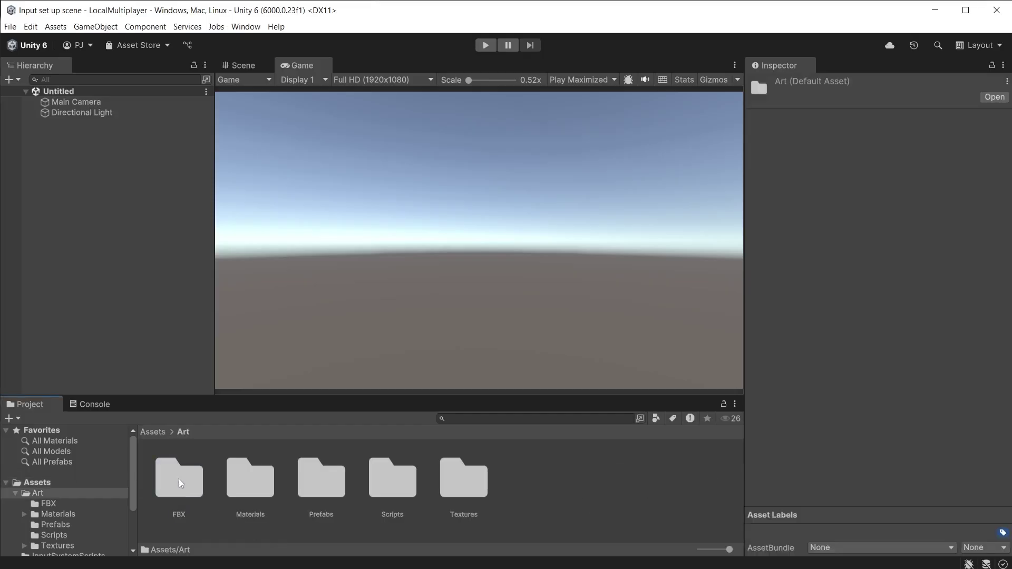
double_click(316, 481)
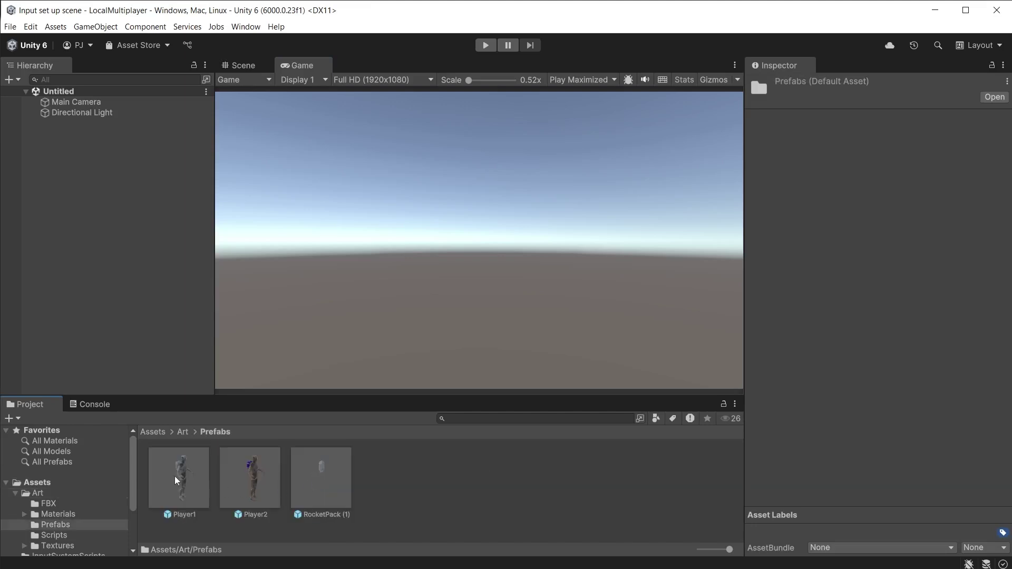
double_click(175, 476)
click(102, 119)
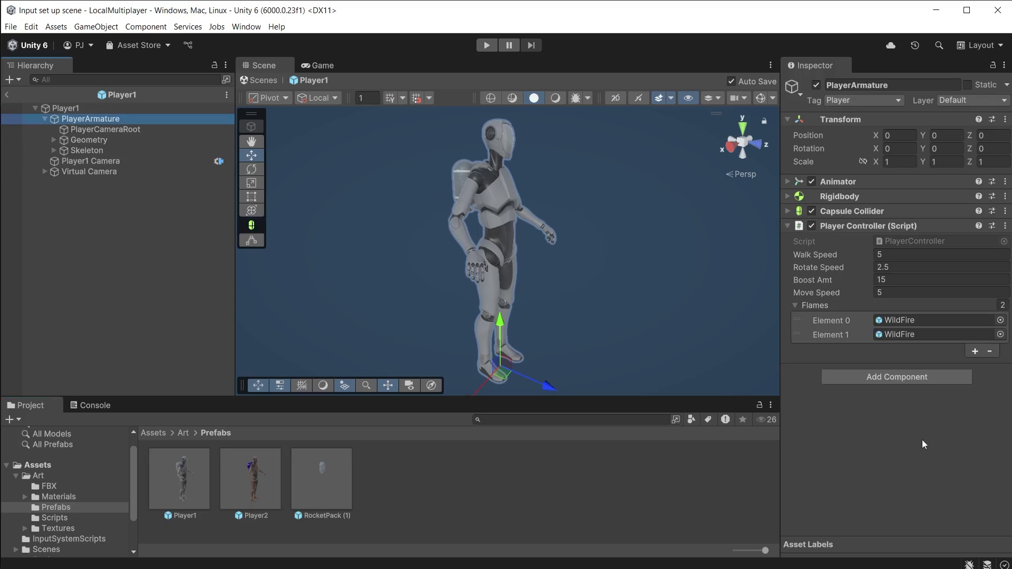
Step: Add a Player Input component to PlayerArmature and go to its Actions field
click(890, 377)
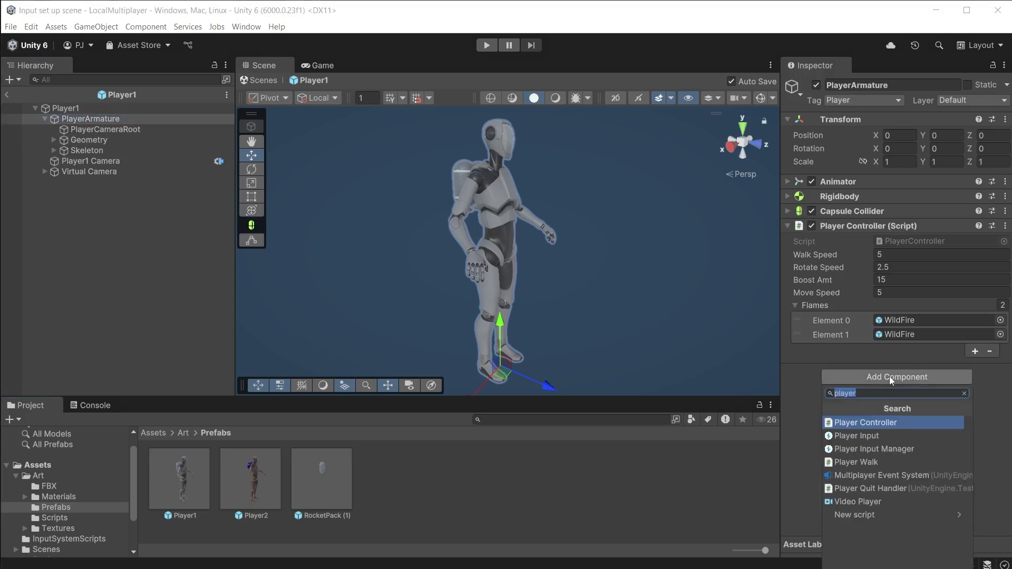
click(887, 435)
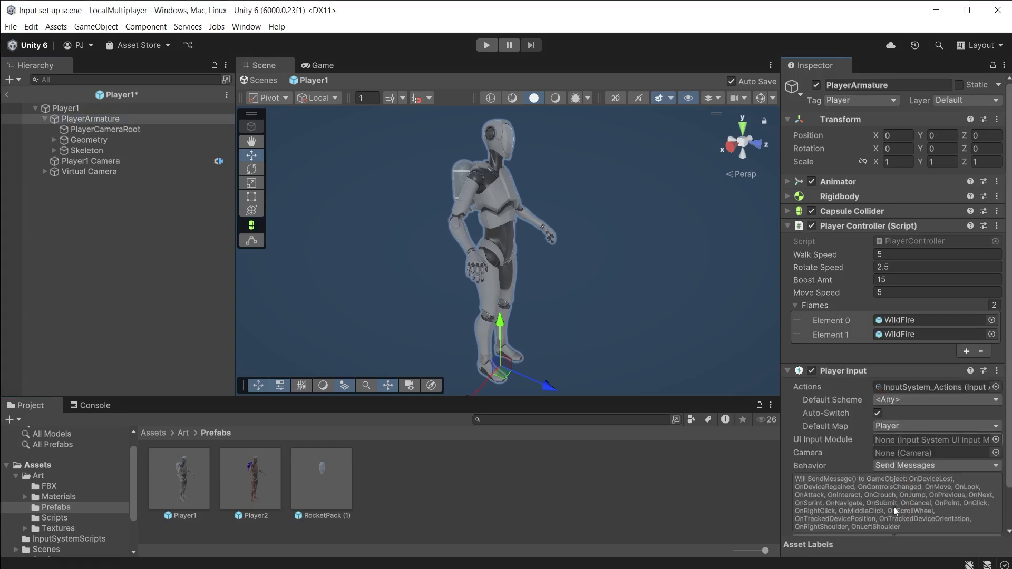
scroll(893, 507, down, 2)
click(913, 342)
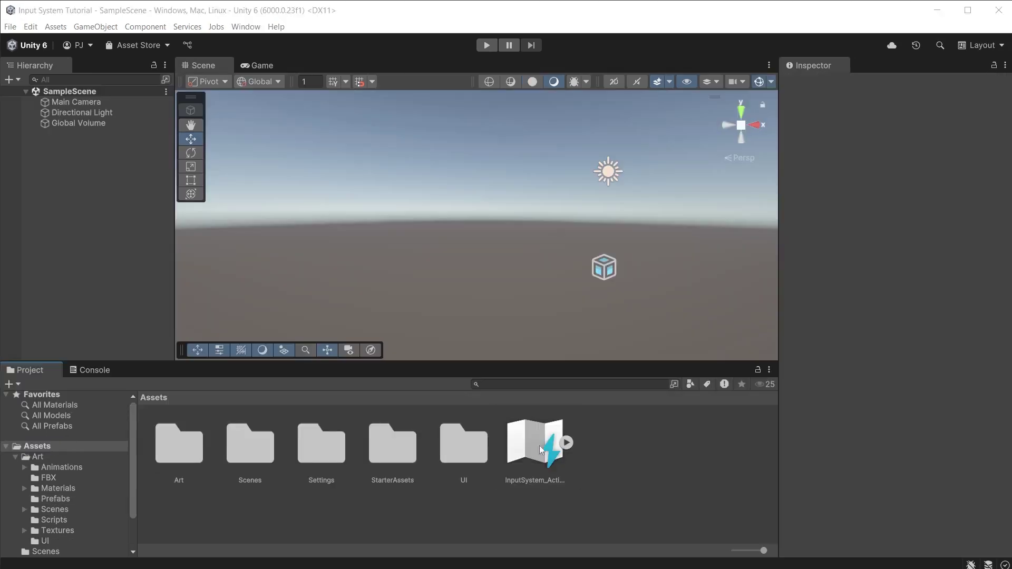
Step: Delete the InputSystem_Actions asset from Assets
click(540, 444)
key(Delete)
click(522, 316)
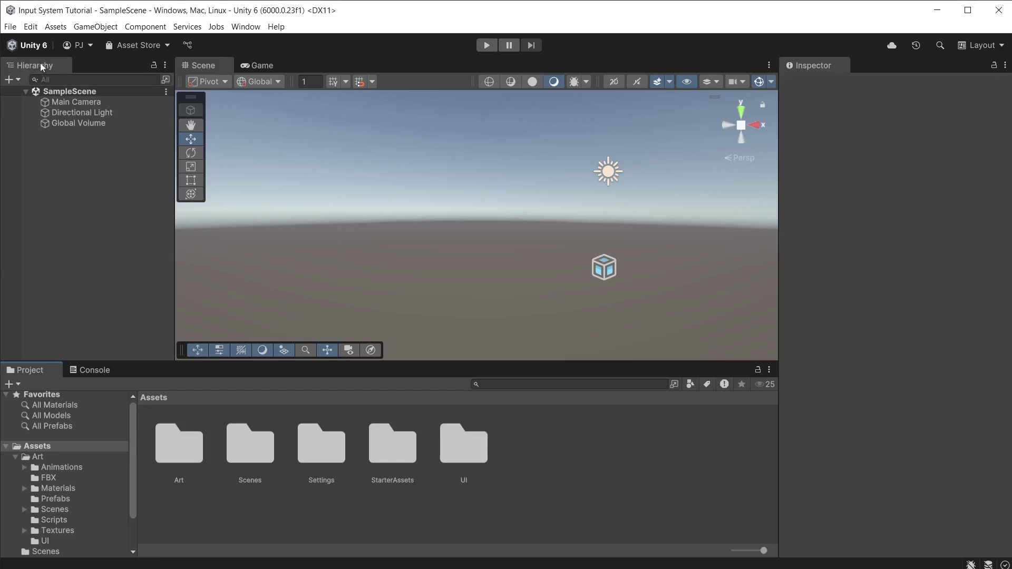
Step: Show the Input System Package page in Edit > Project Settings
click(30, 27)
click(63, 353)
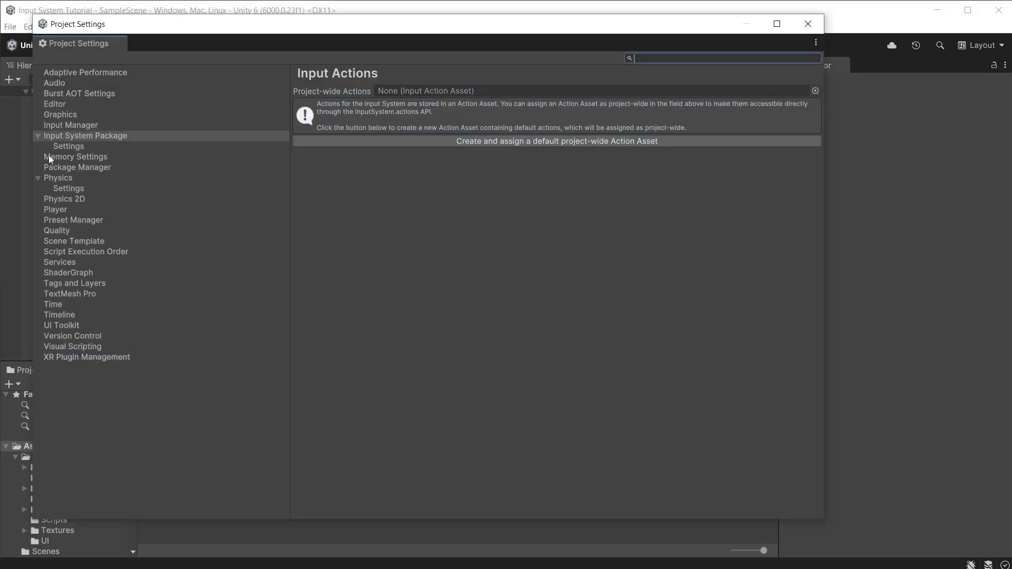
click(66, 135)
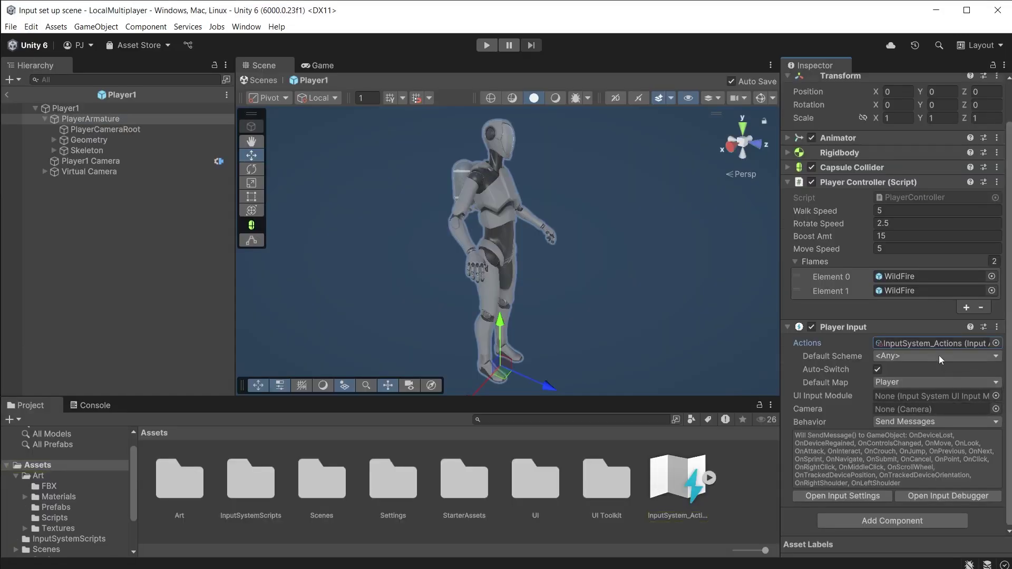
Step: Keep Default Scheme <Any> and Default Map Player, then show the Behavior dropdown options
click(941, 356)
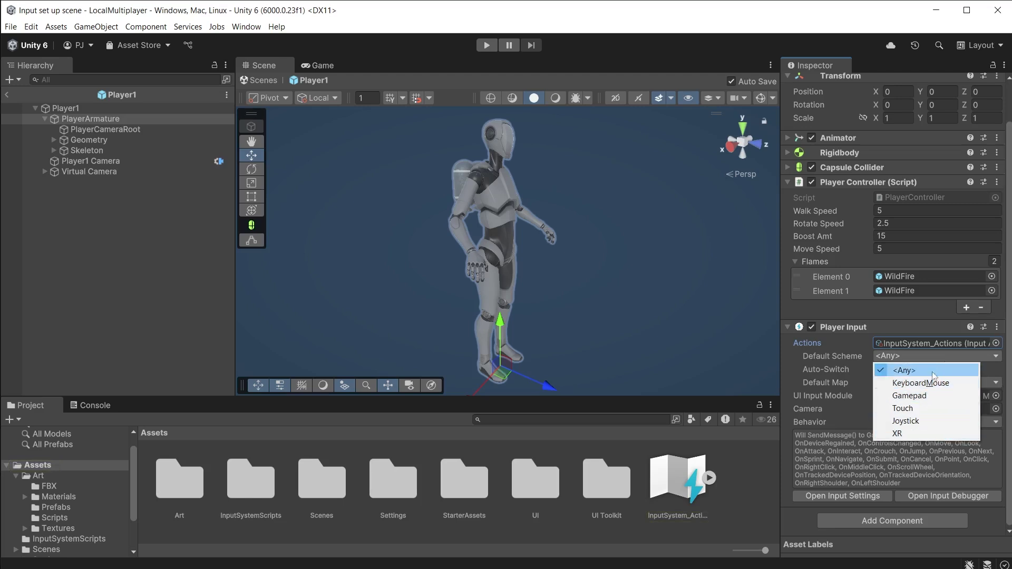
click(933, 372)
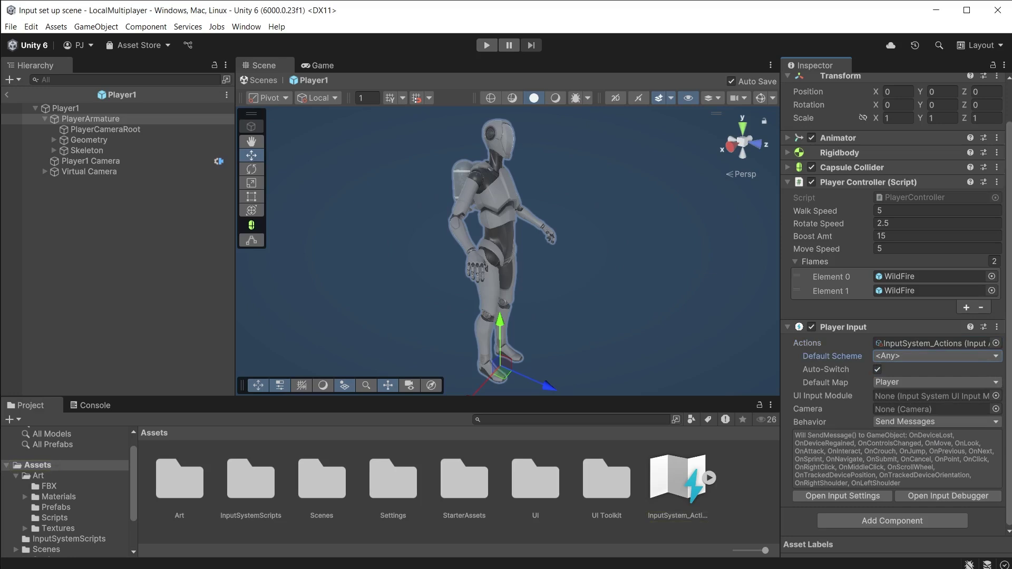
click(987, 383)
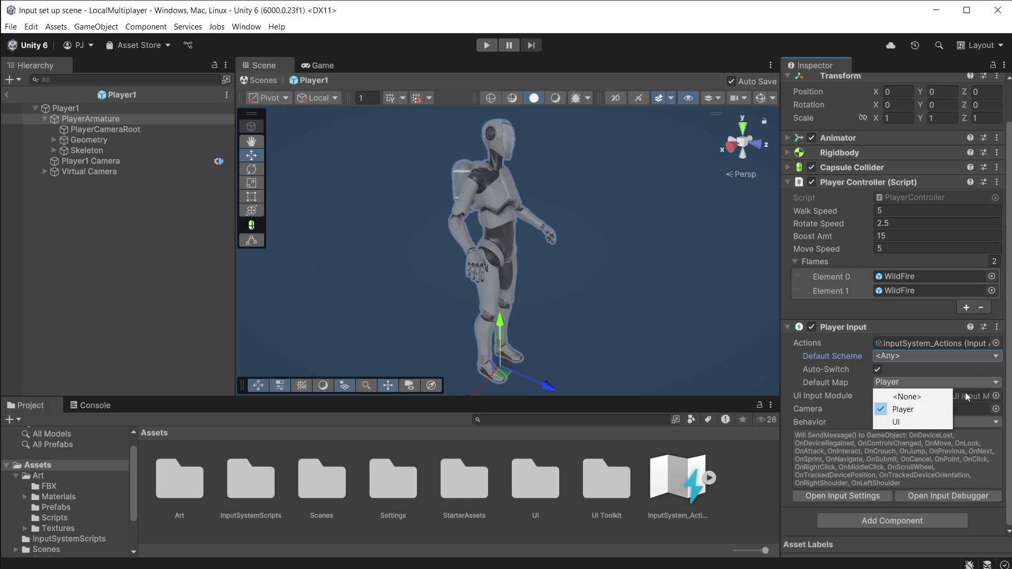
click(945, 410)
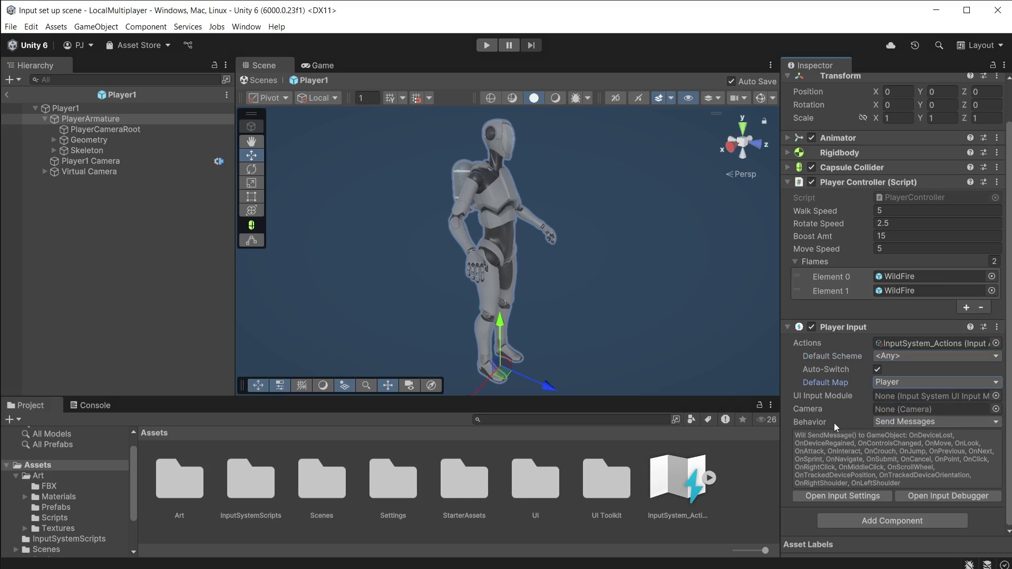
click(951, 421)
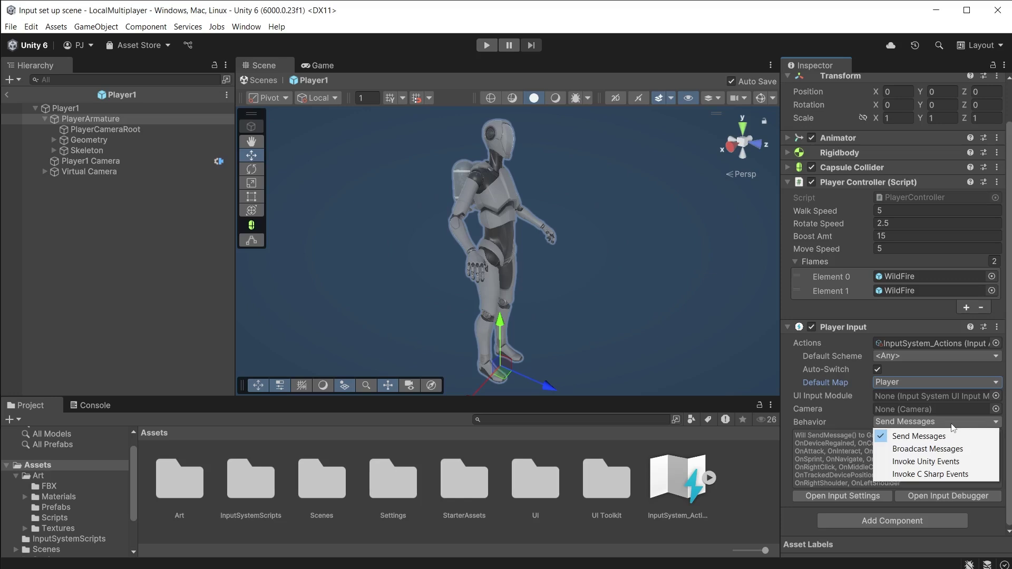
click(952, 427)
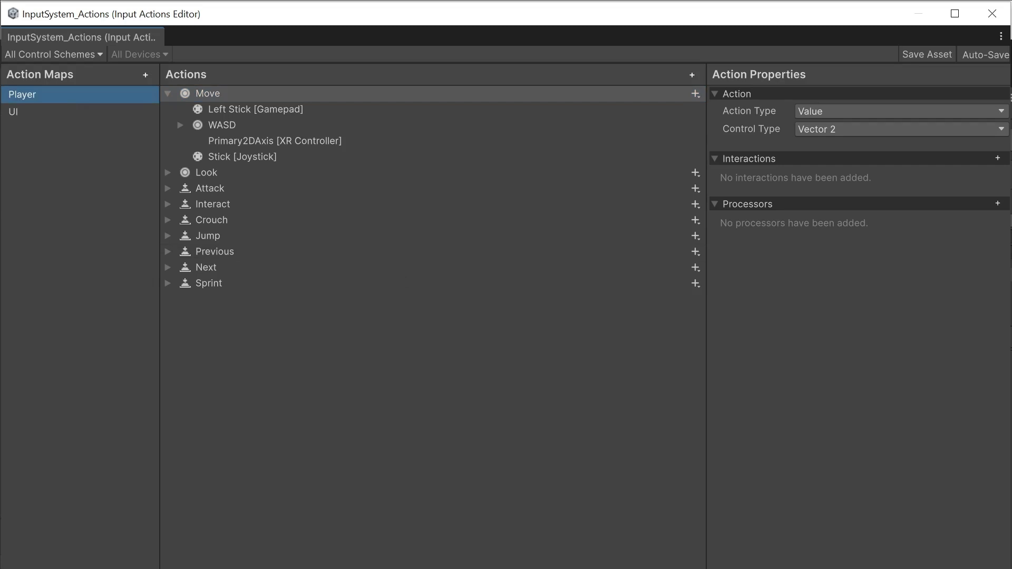
key(Left)
key(Down)
key(Right)
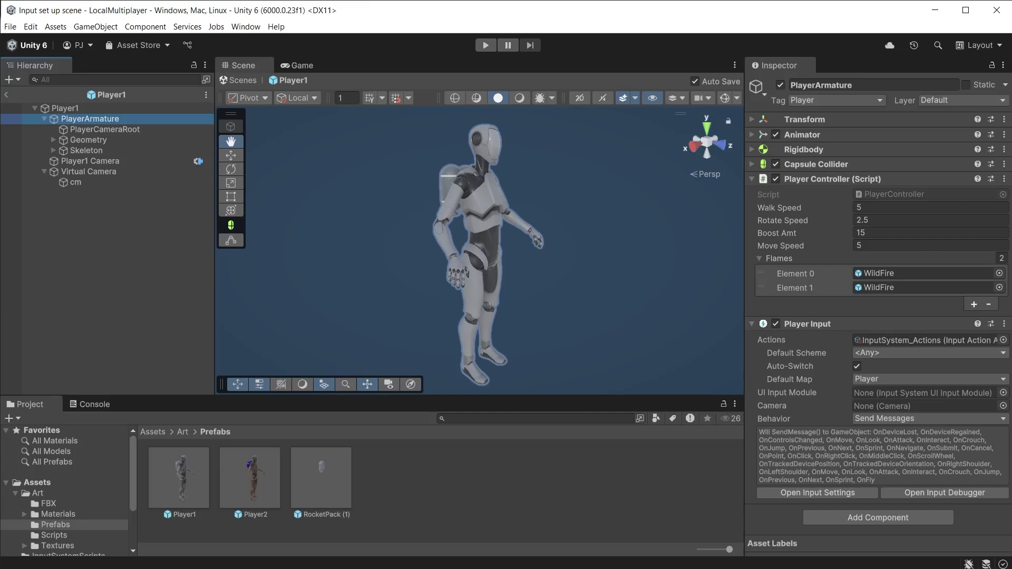
Step: Undo PlayerArmature's Player Input, then set Player1's Player Input Behavior to Broadcast Messages
key(ctrl+z)
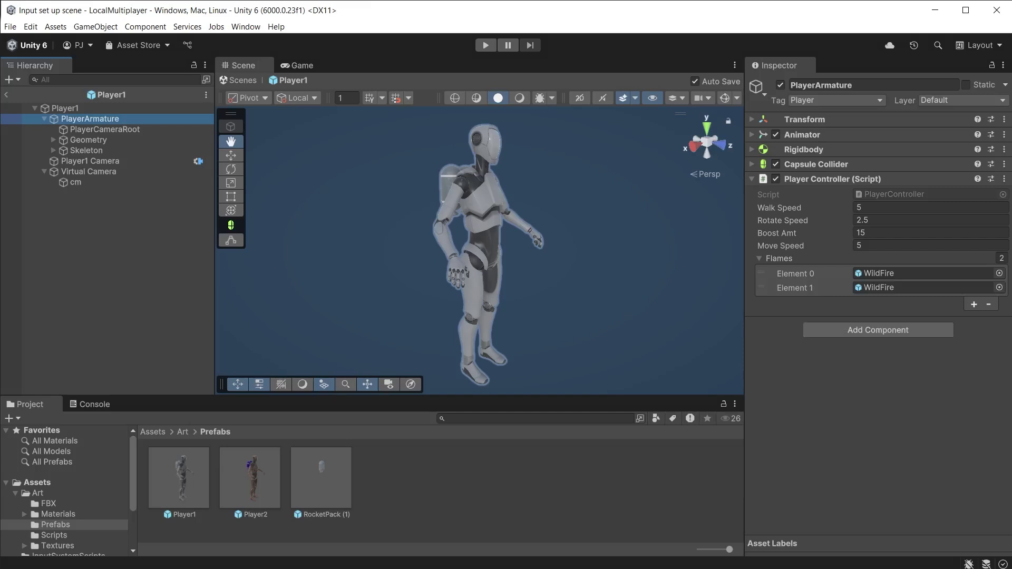
click(64, 108)
click(934, 231)
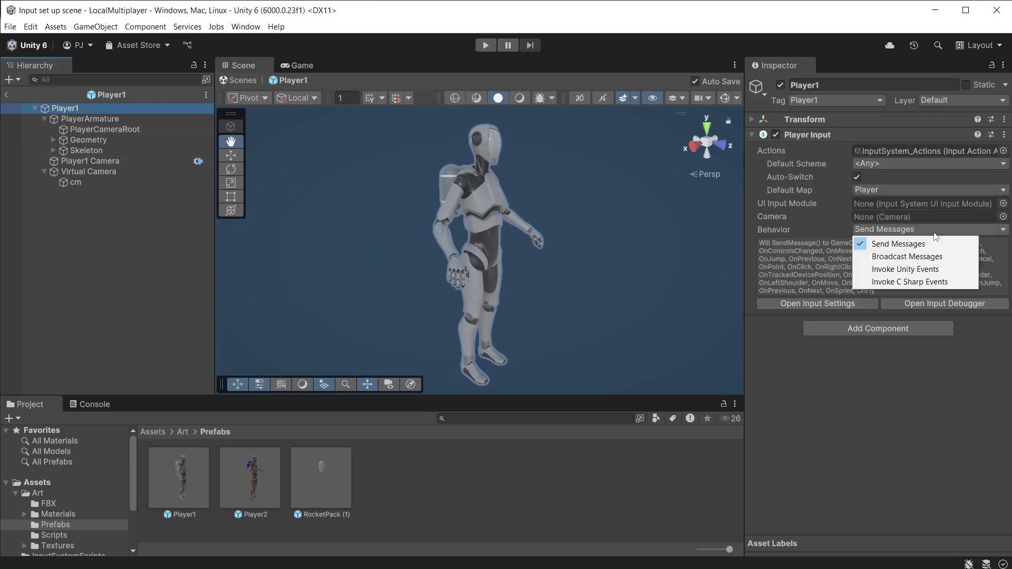
click(896, 257)
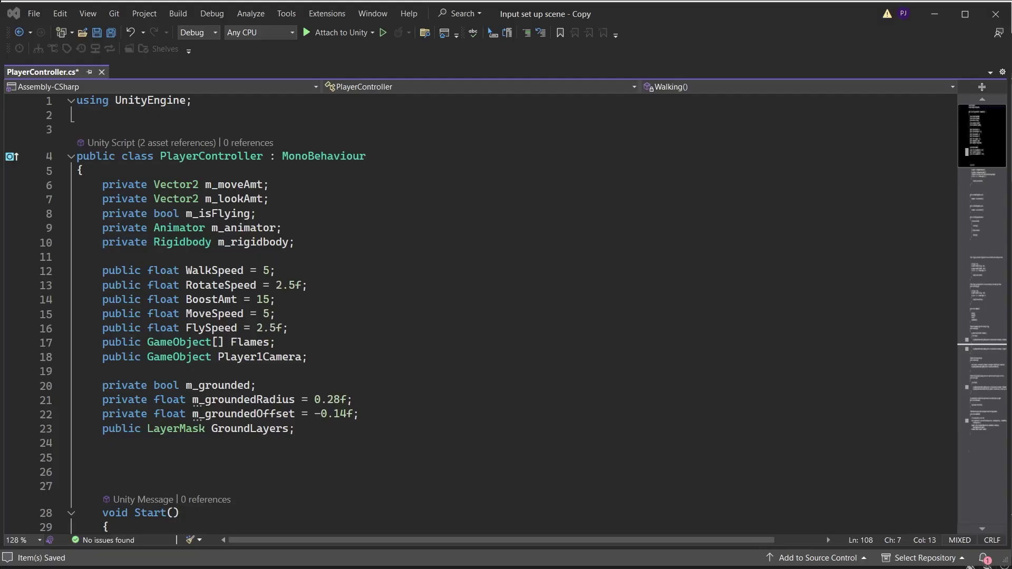
Step: Add 'using UnityEngine.InputSystem;' at the top of PlayerController.cs
text(using UnityEngine.InputSystem;)
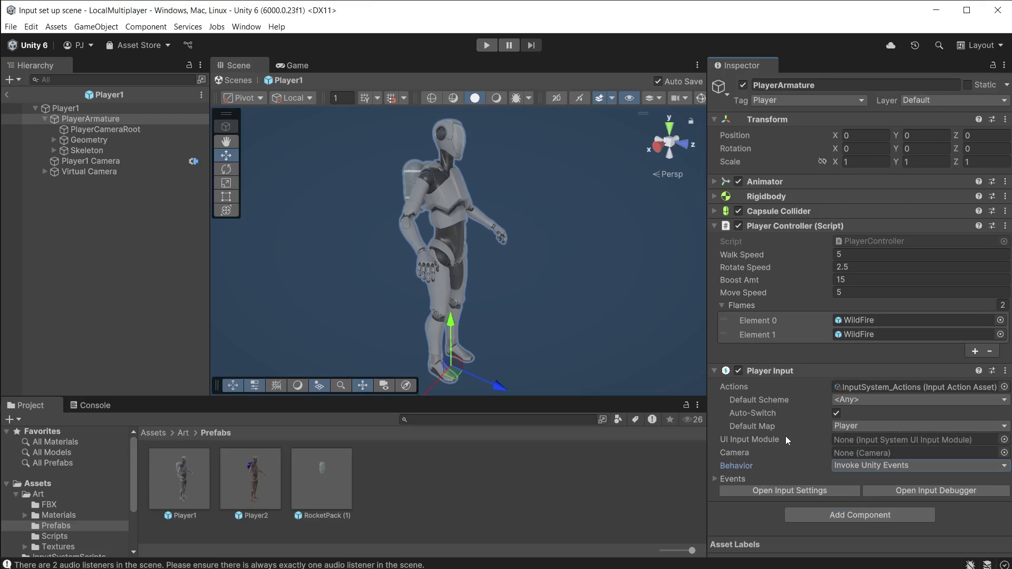
Step: Expand the Player Input Events and Player foldouts and scroll through the Move, Look and other event lists
click(713, 478)
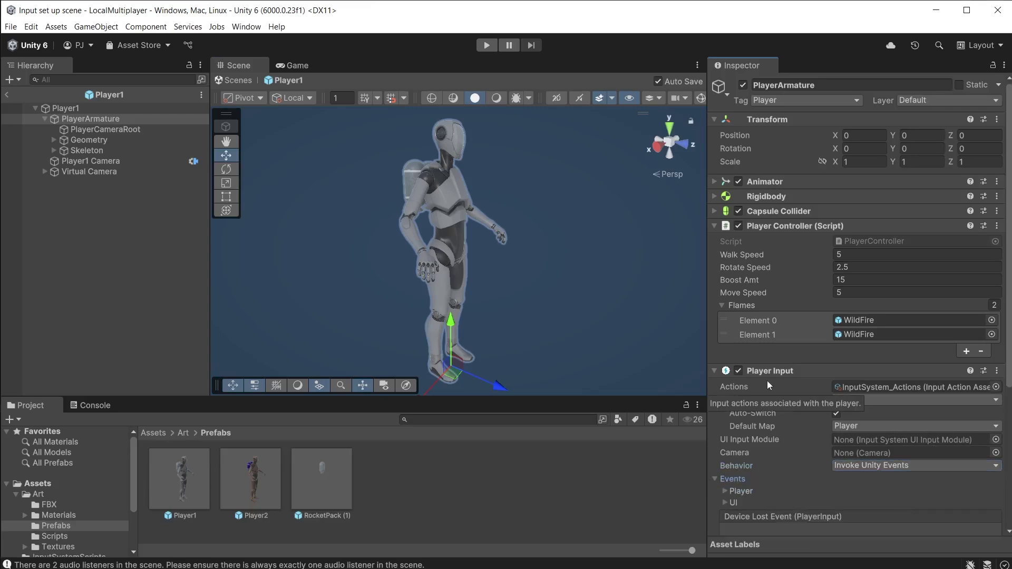
scroll(766, 380, down, 3)
scroll(829, 331, down, 2)
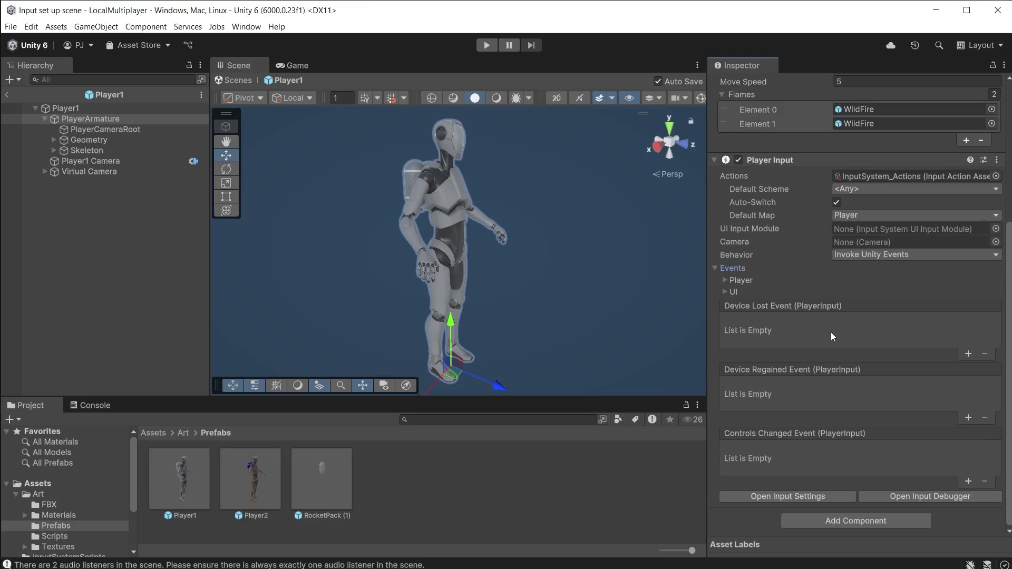
click(724, 279)
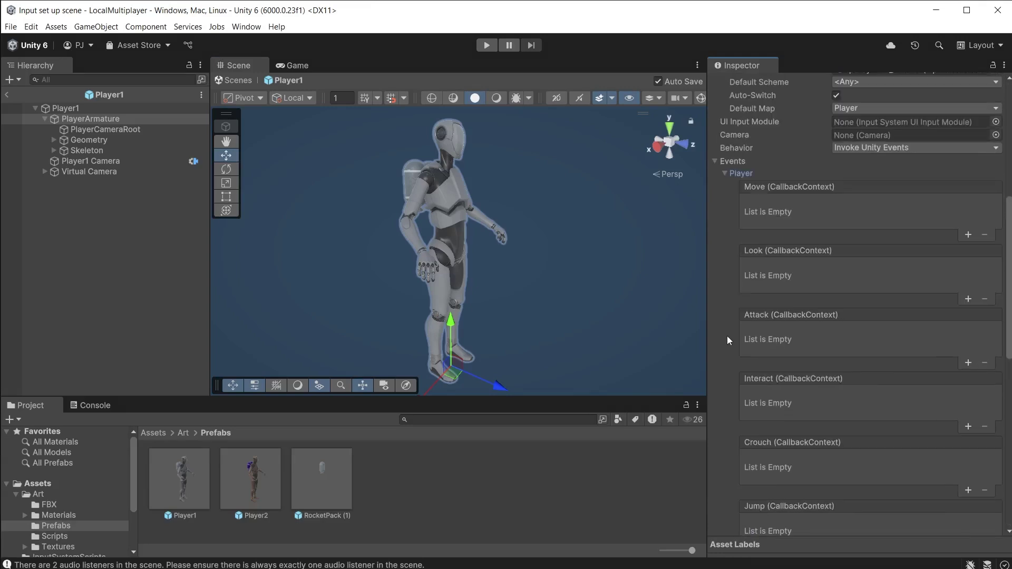
scroll(727, 341, down, 4)
scroll(725, 340, down, 5)
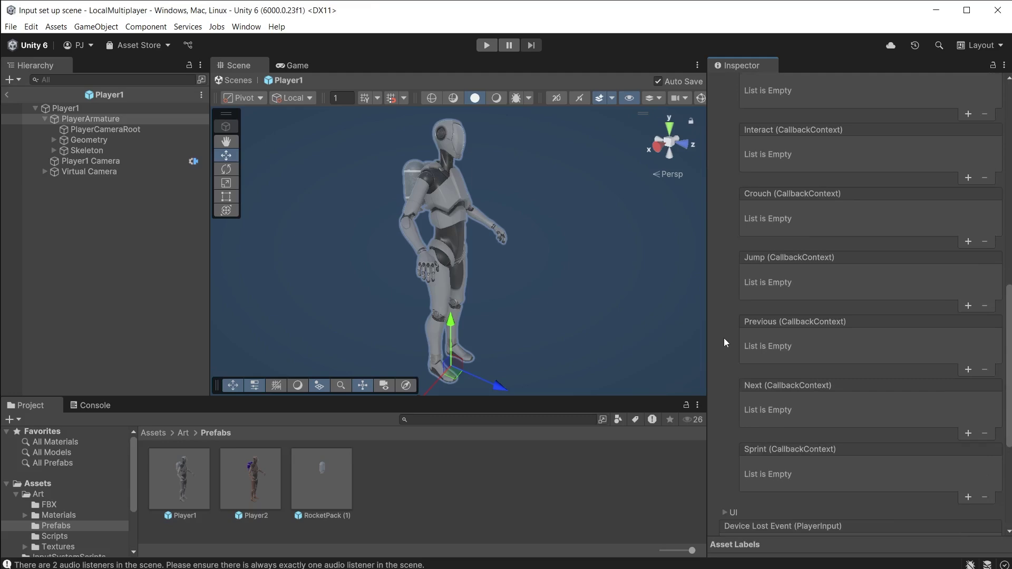
scroll(725, 343, up, 8)
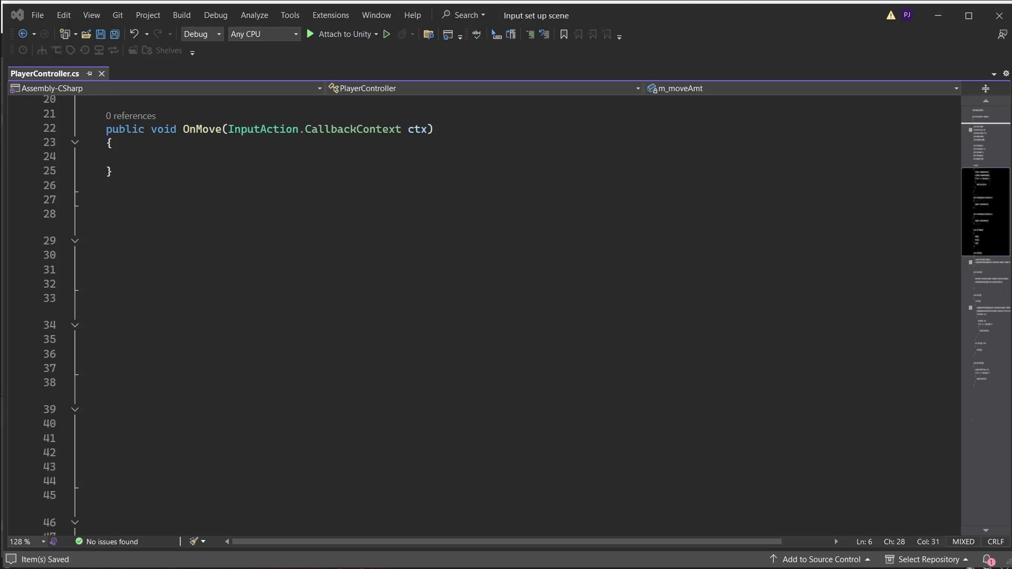
Step: Store ctx.ReadValue<Vector2>() in m_moveAmt within OnMove, and add a matching OnLook that fills m_lookAmt
text(m_moveAmt = ctx.ReadValue<Vector2>();)
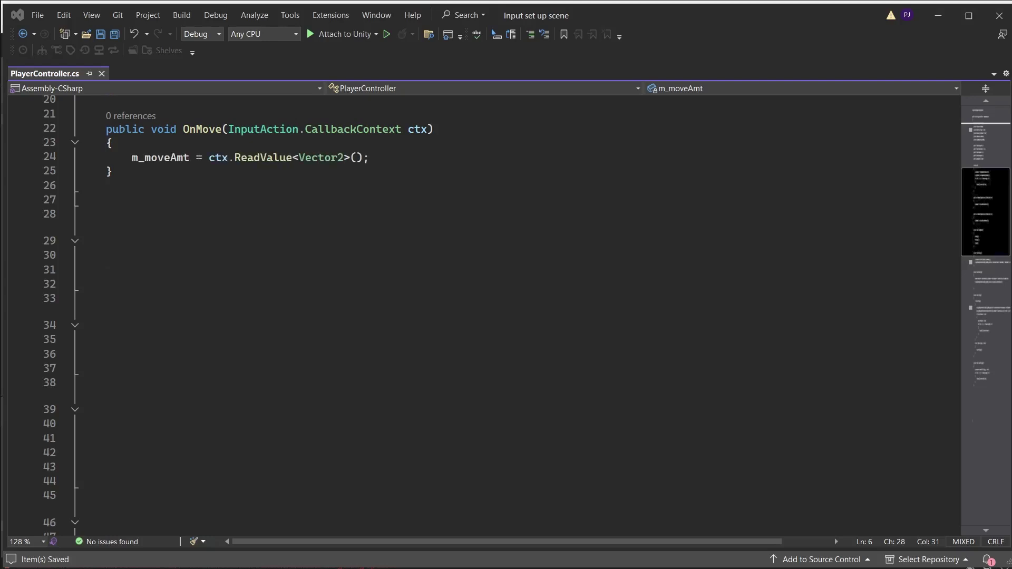
text(public void OnLook(InputAction.CallbackContext ctx) { m_lookAmt = ctx.ReadValue<Vector2>(); })
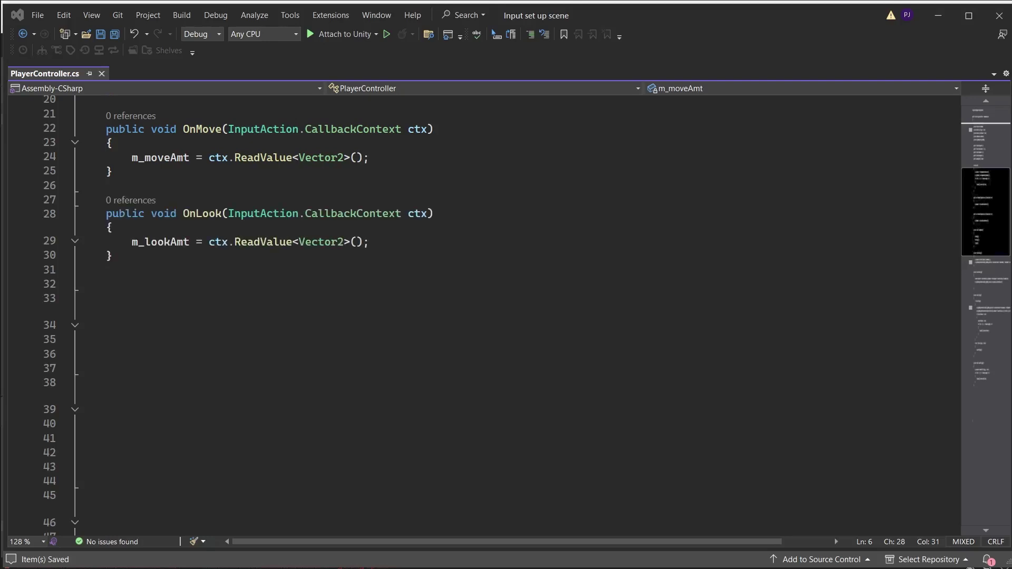
key(alt+Tab)
Step: Add a Move event listener on PlayerArmature that calls PlayerController.OnMove
click(967, 378)
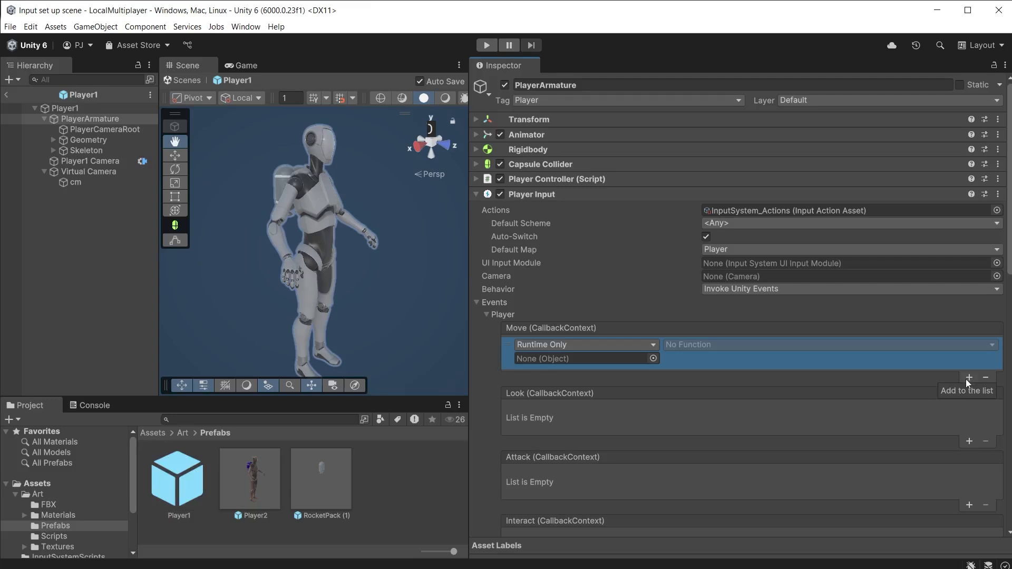
drag(89, 118, 632, 359)
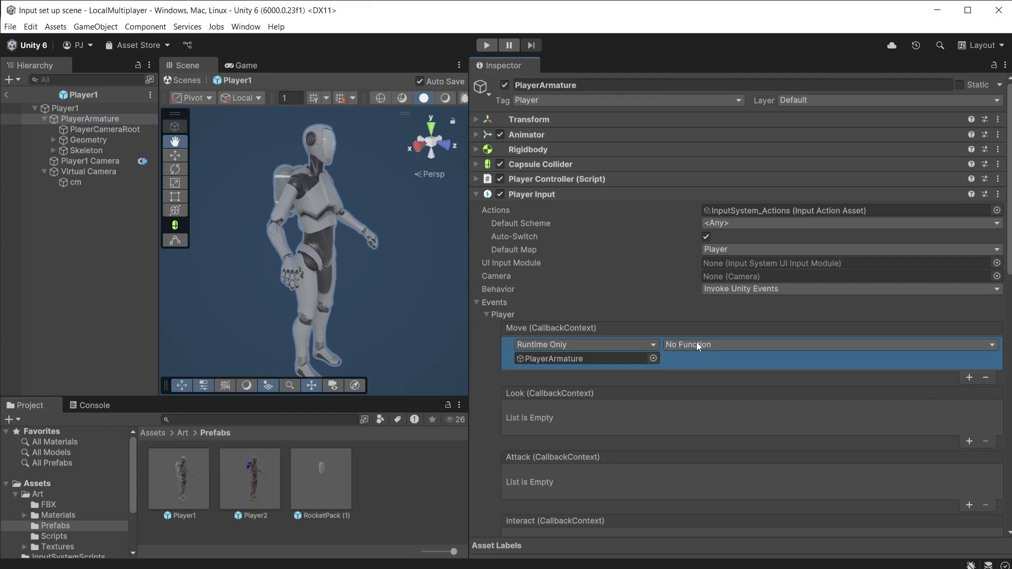
click(696, 344)
mouse_move(742, 438)
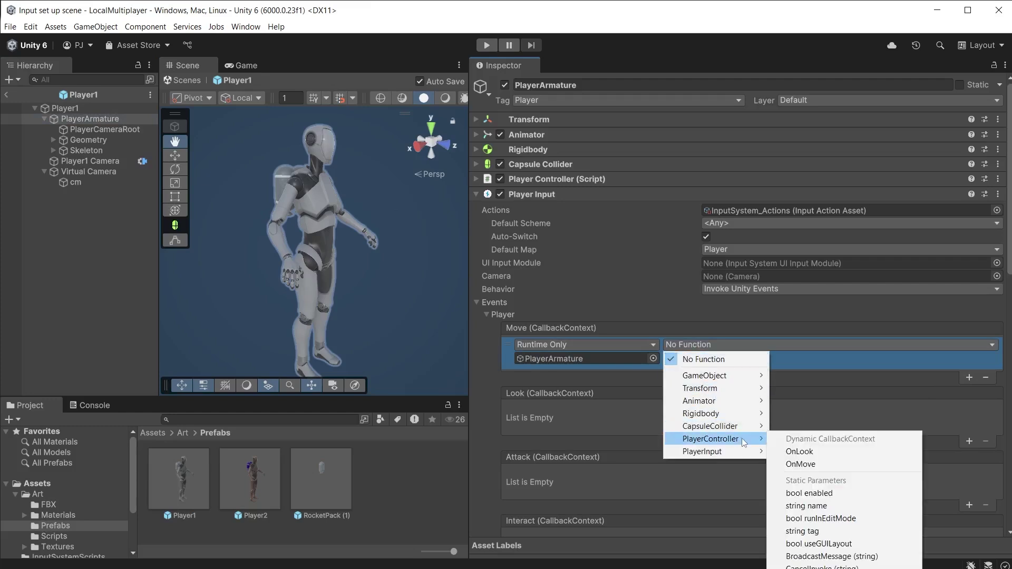
click(801, 464)
Step: Add a Look event listener on PlayerArmature that calls PlayerController.OnLook
click(969, 441)
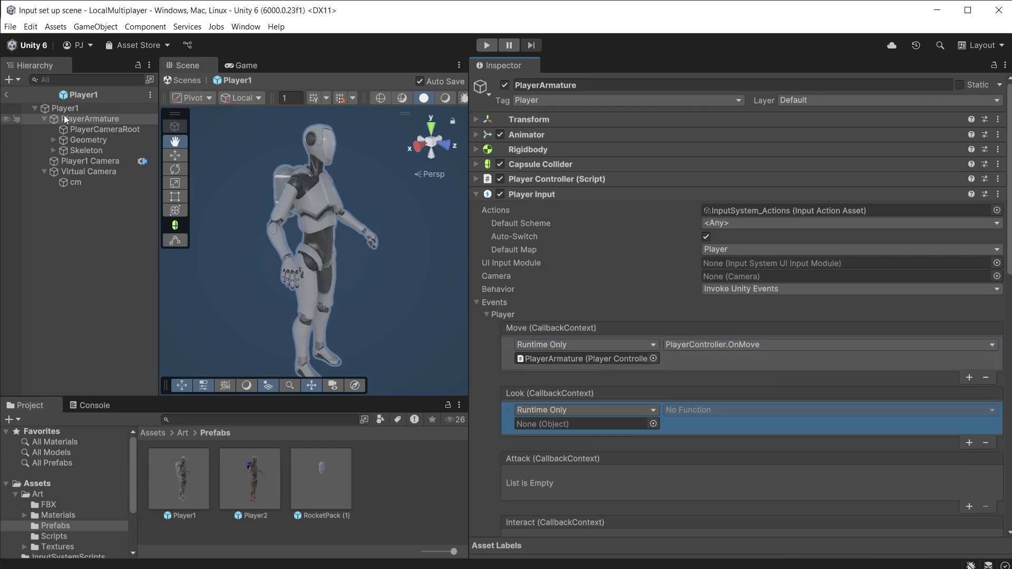
drag(65, 119, 609, 422)
click(696, 411)
mouse_move(736, 505)
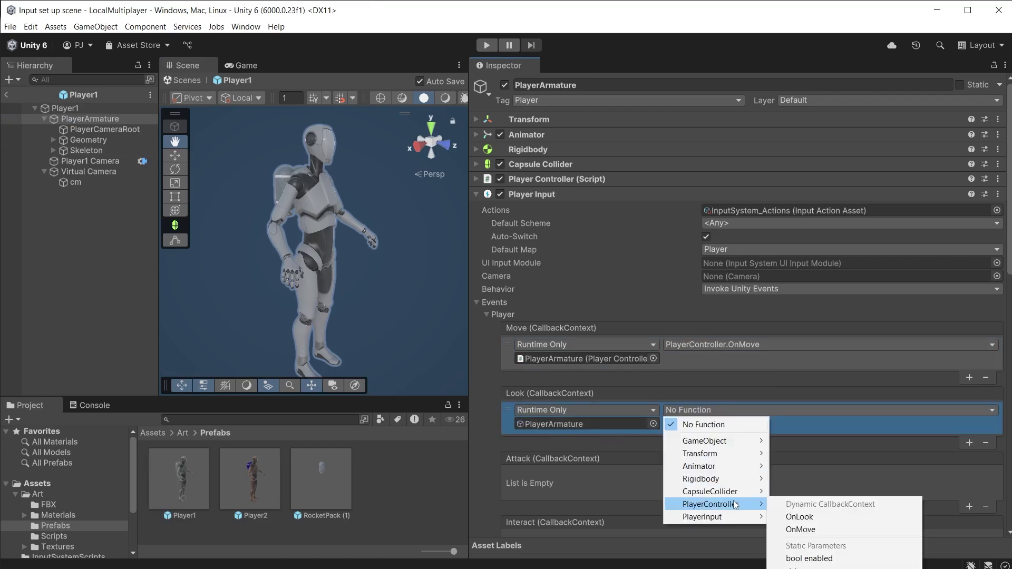
click(838, 517)
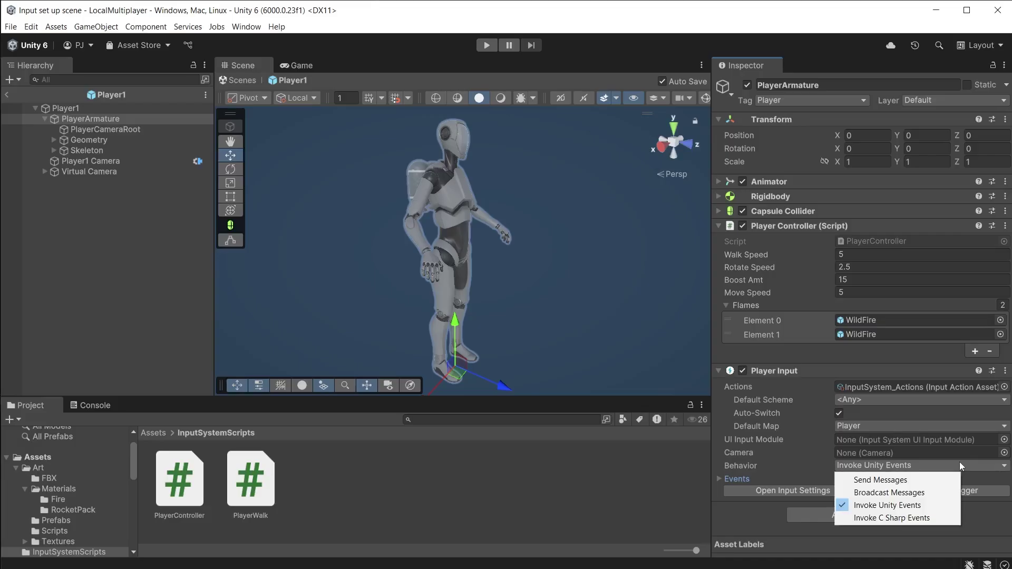
Step: Set Behavior to Invoke C Sharp Events, then enable Generate C# Class on InputSystem_Actions and apply
click(916, 519)
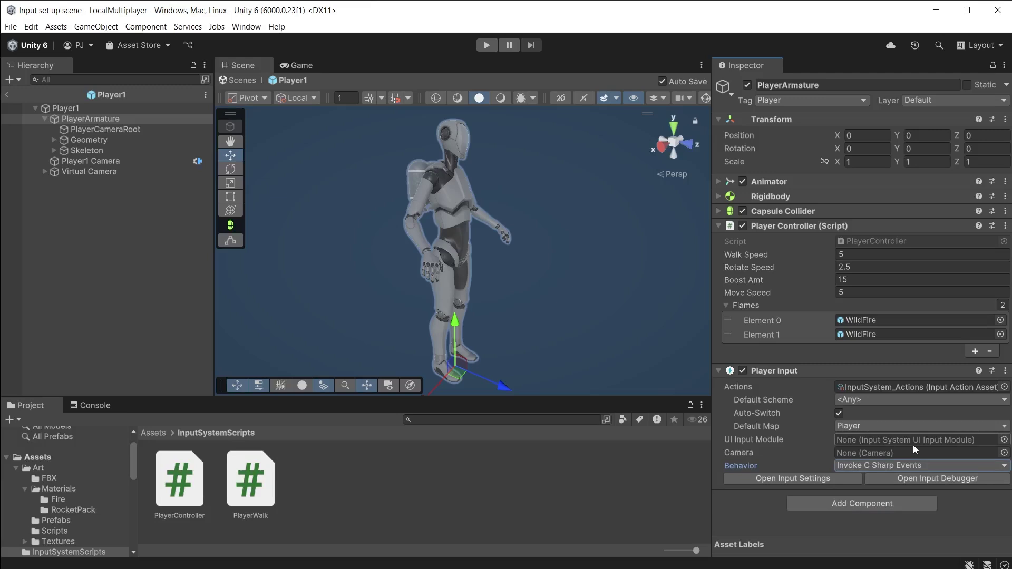
click(154, 432)
scroll(164, 495, down, 2)
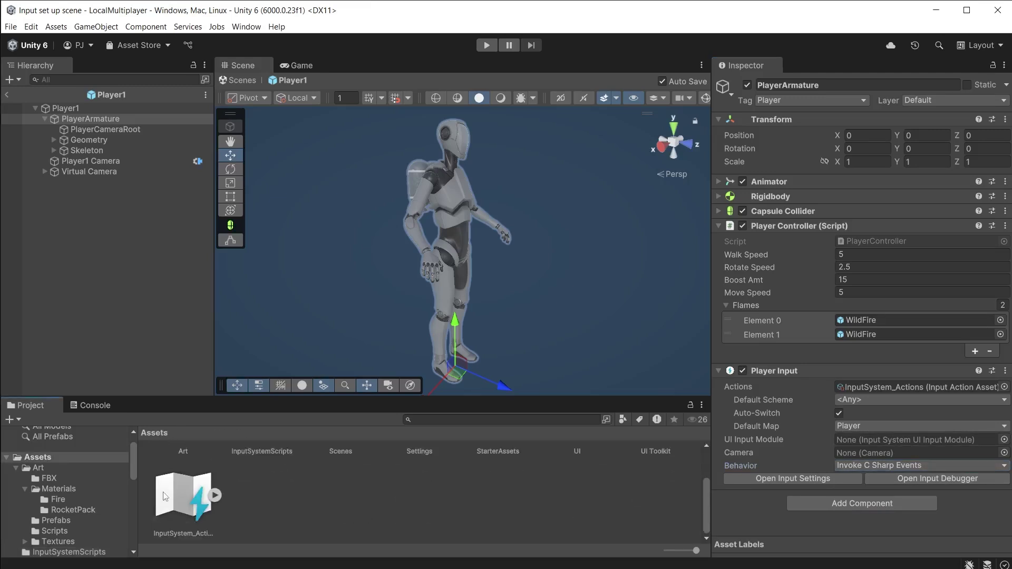
click(184, 507)
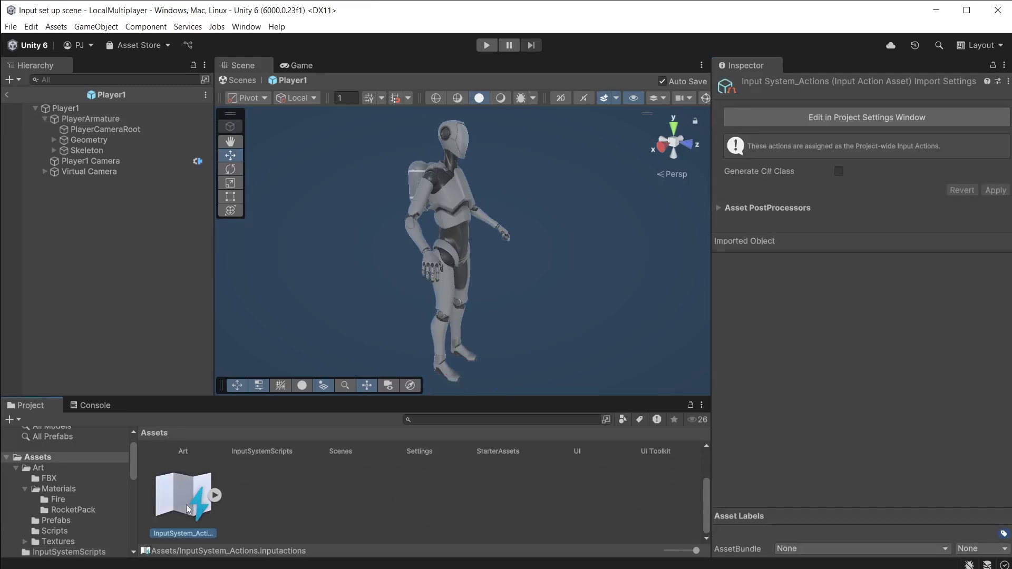
click(839, 171)
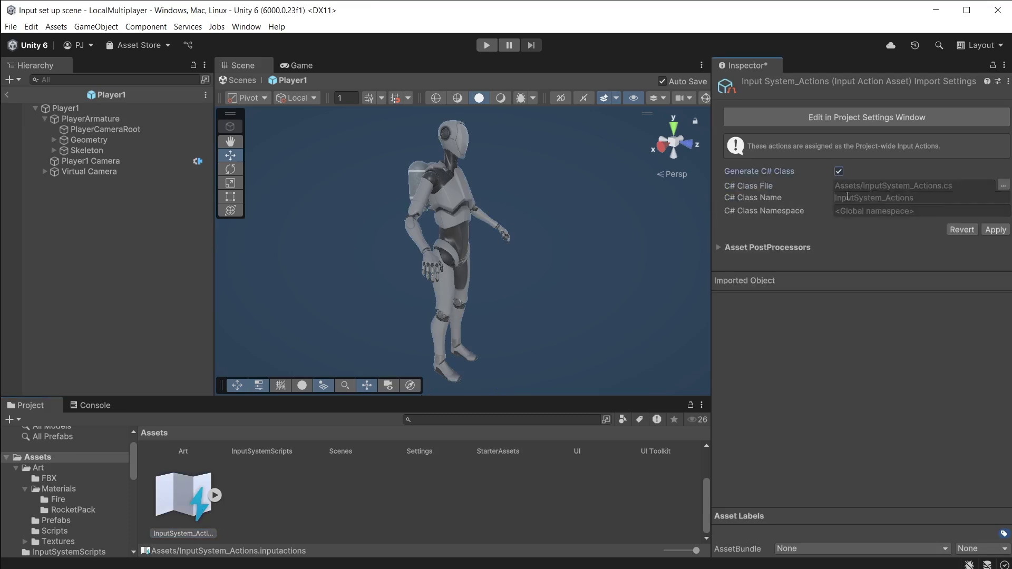
click(1006, 232)
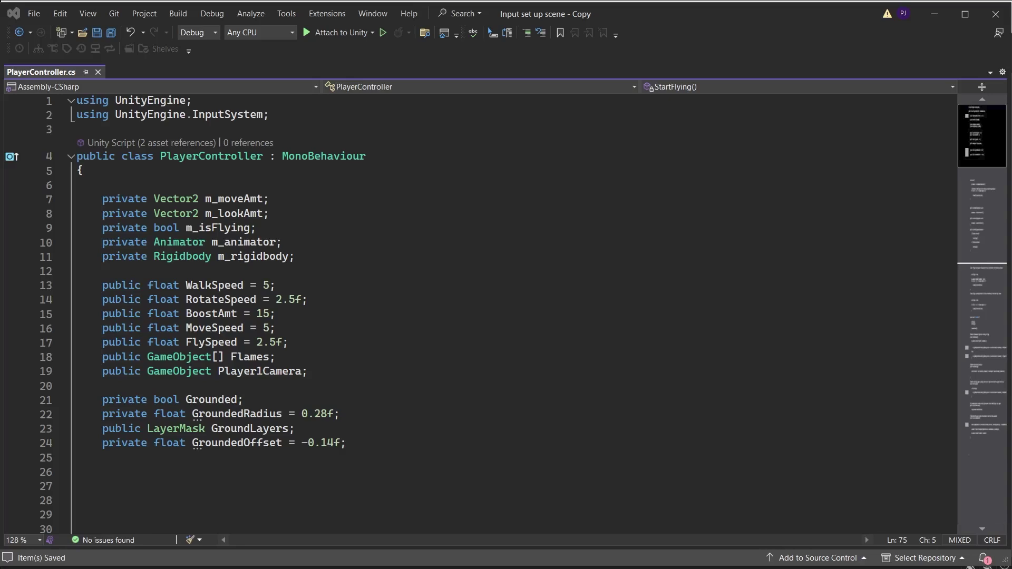
Step: Declare m_actions, create it in Awake, and subscribe MoveInput to Move.performed and Move.canceled
text(private InputSystem_Actions m_actions;)
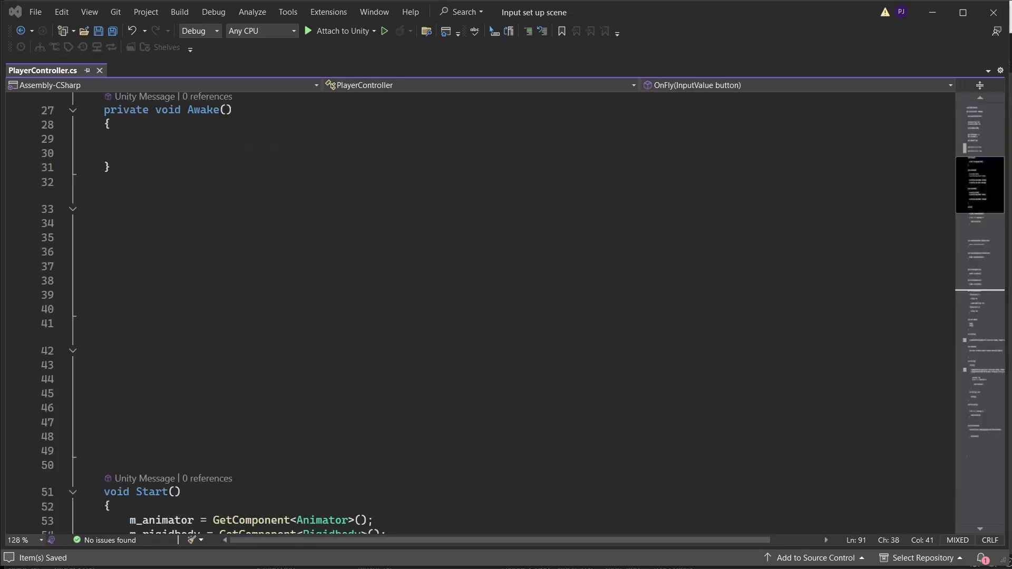
text(m_actions = new InputSystem_Actions();)
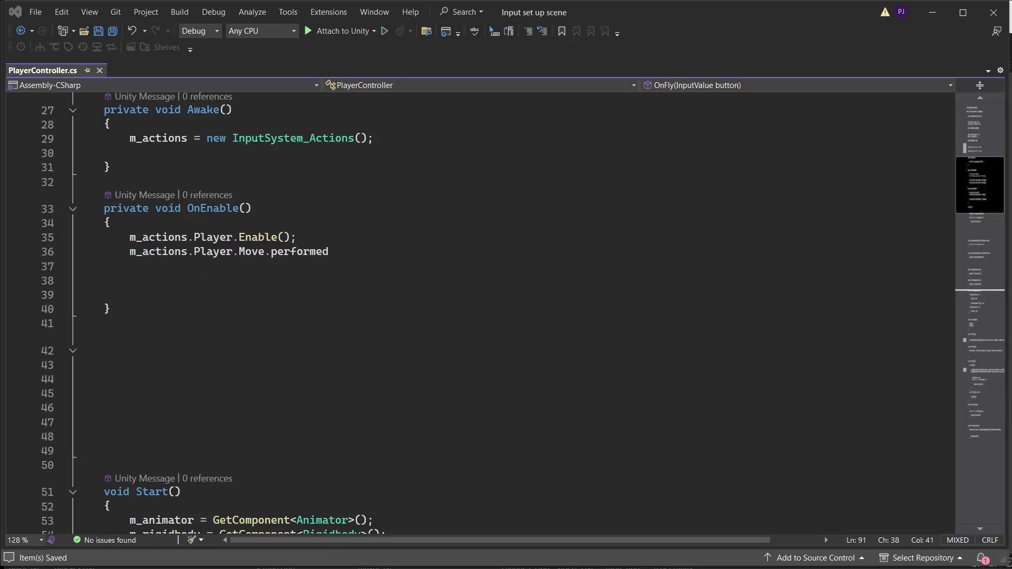
text(+= MoveInput;)
text(m_actions.Player.Move.canceled += MoveInput;)
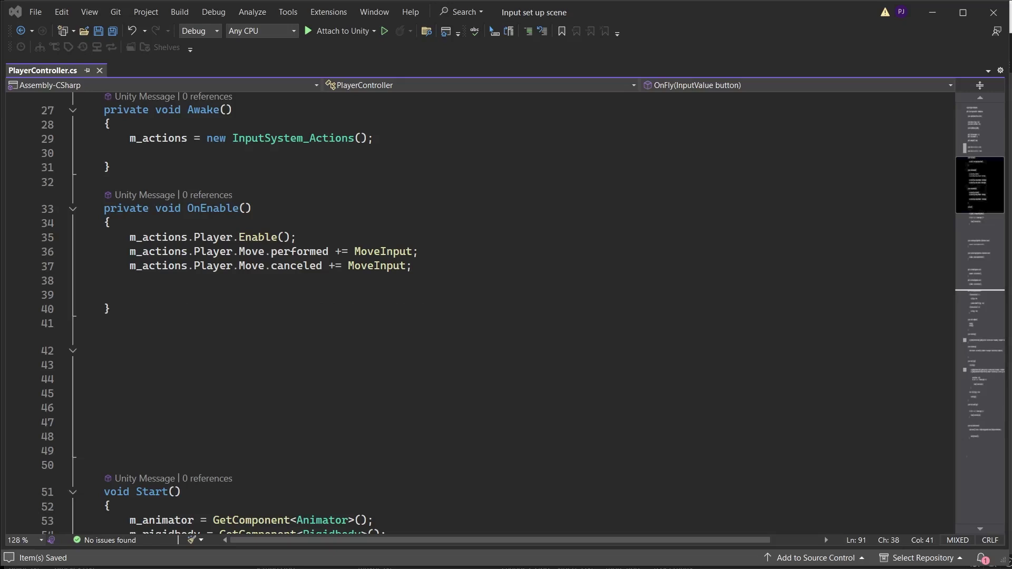
Step: In the Input Actions Editor, change the Move action type to Pass Through
key(alt+Tab)
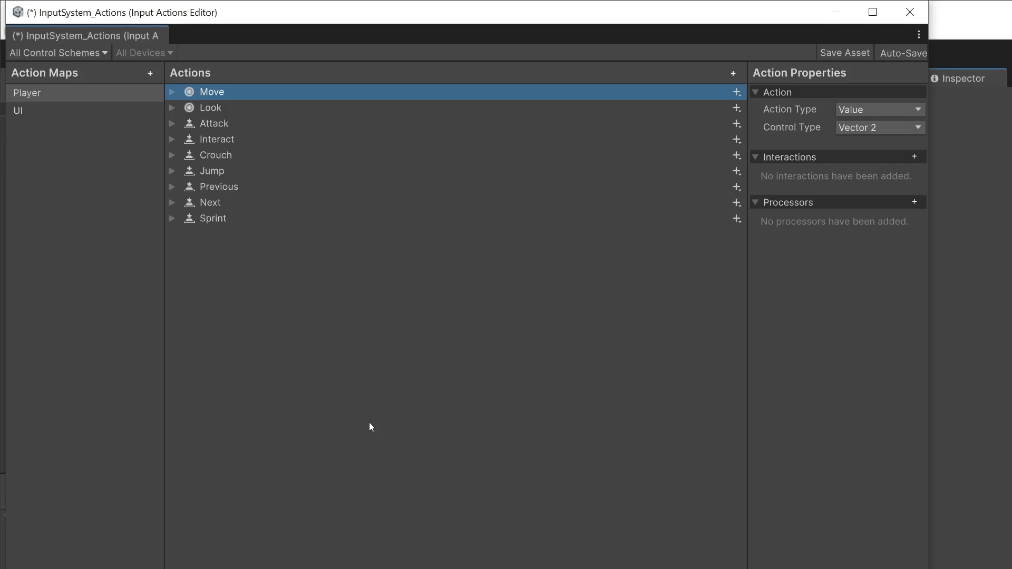
click(918, 111)
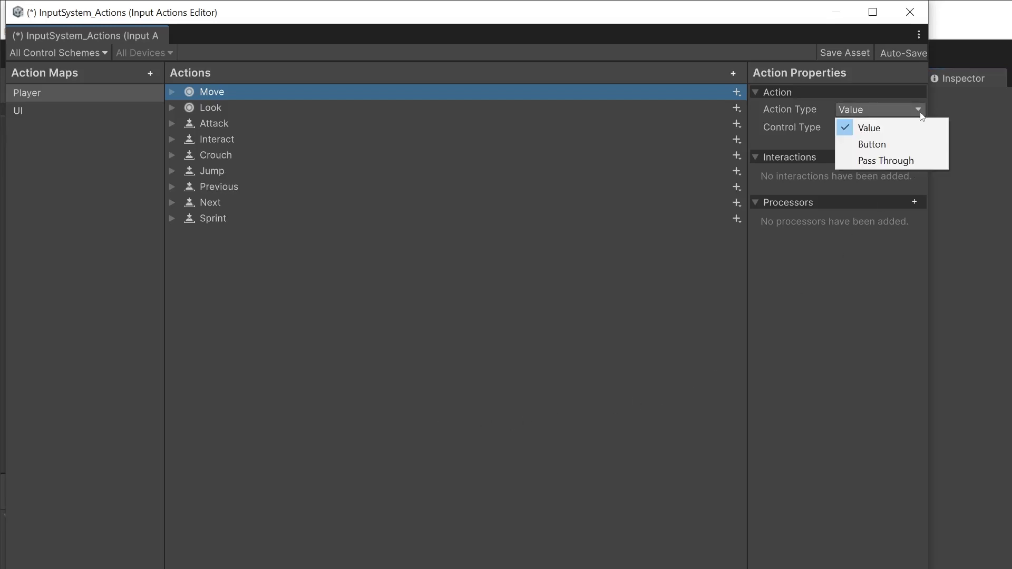
click(903, 160)
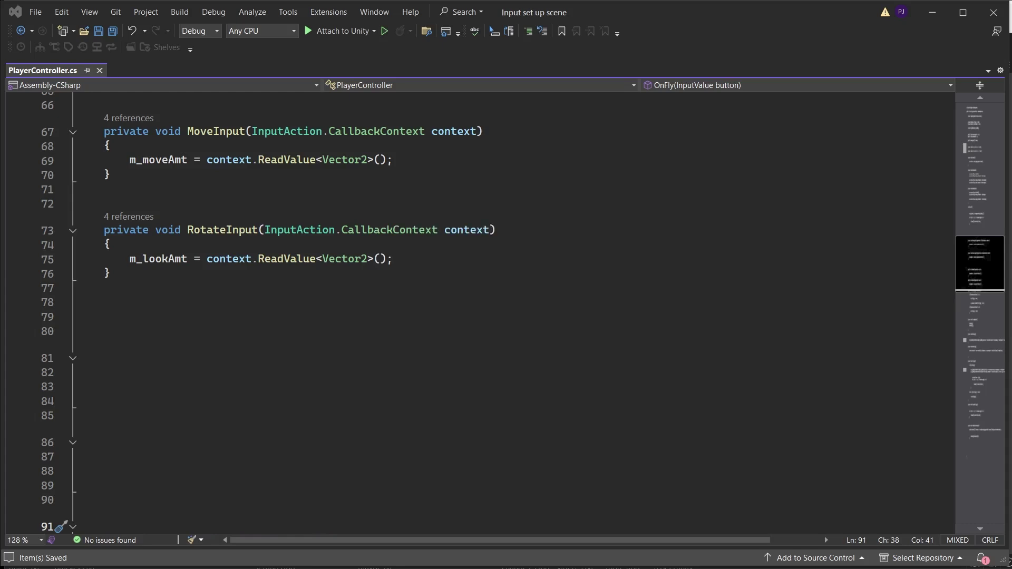
Step: In OnDisable, call m_actions.Player.Disable() and unsubscribe MoveInput from Move.performed
scroll(479, 311, up, 13)
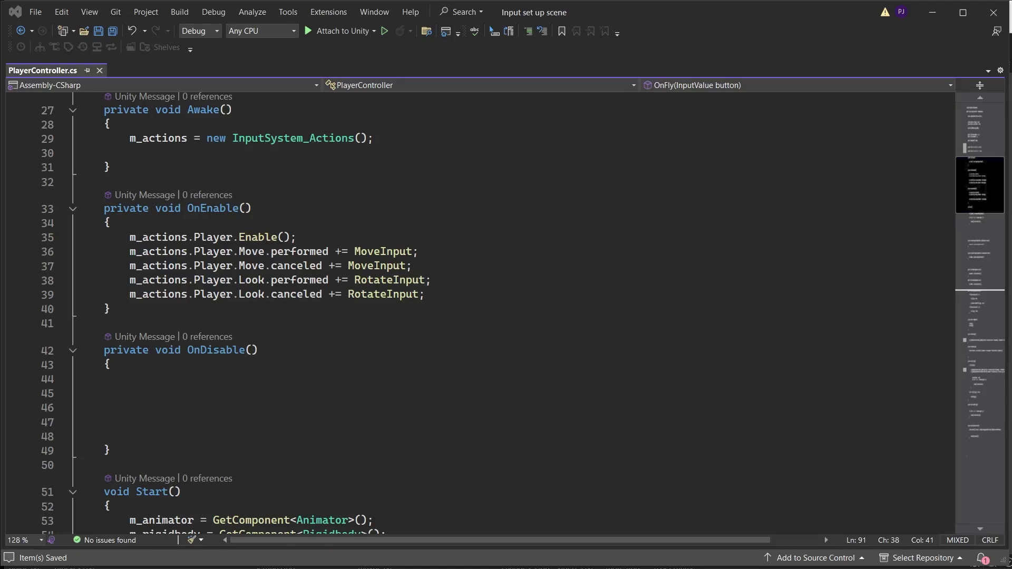
text(m_actions.Player.Disable(); )
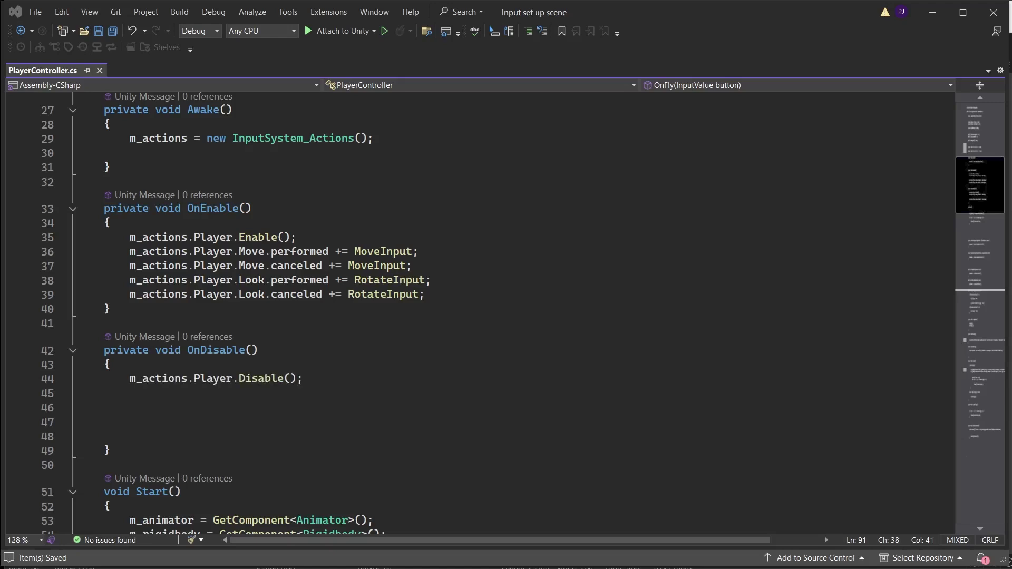
text(m_actions.Player.Move.performed -= MoveInput; m_actions.Player.Move.canceled -= MoveInput; m_actions.Player.Look.performed -= RotateInput; m_actions.Player.Look.canceled -= RotateInput;)
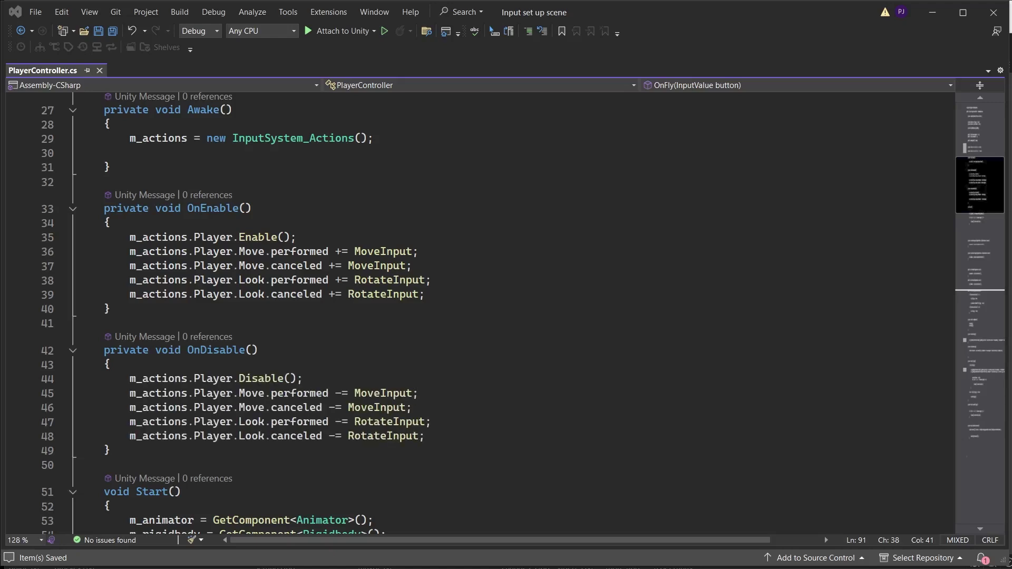